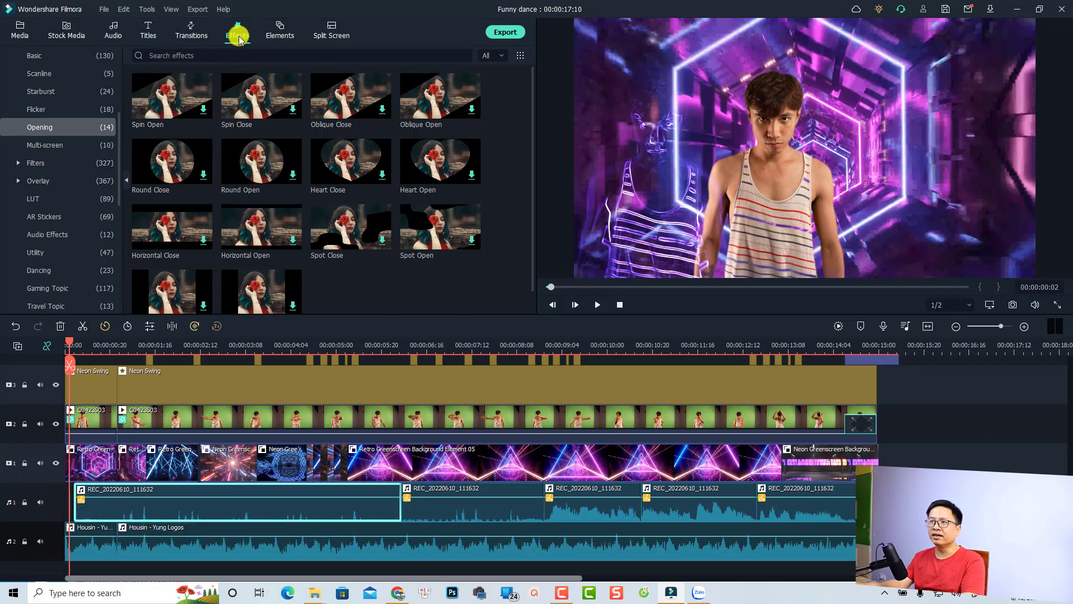
Show the Audio Effects library with its 12 voice effects
left_click(38, 235)
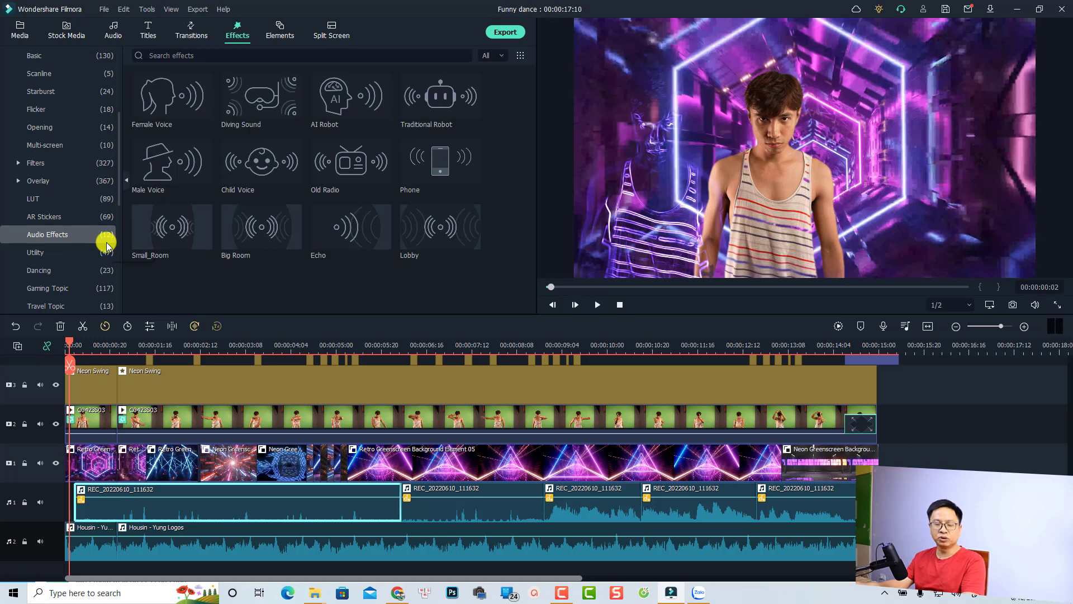
Preview the Female Voice, Diving Sound, AI Robot and Traditional Robot effects, then bring up the first recording clip's options
left_click(175, 113)
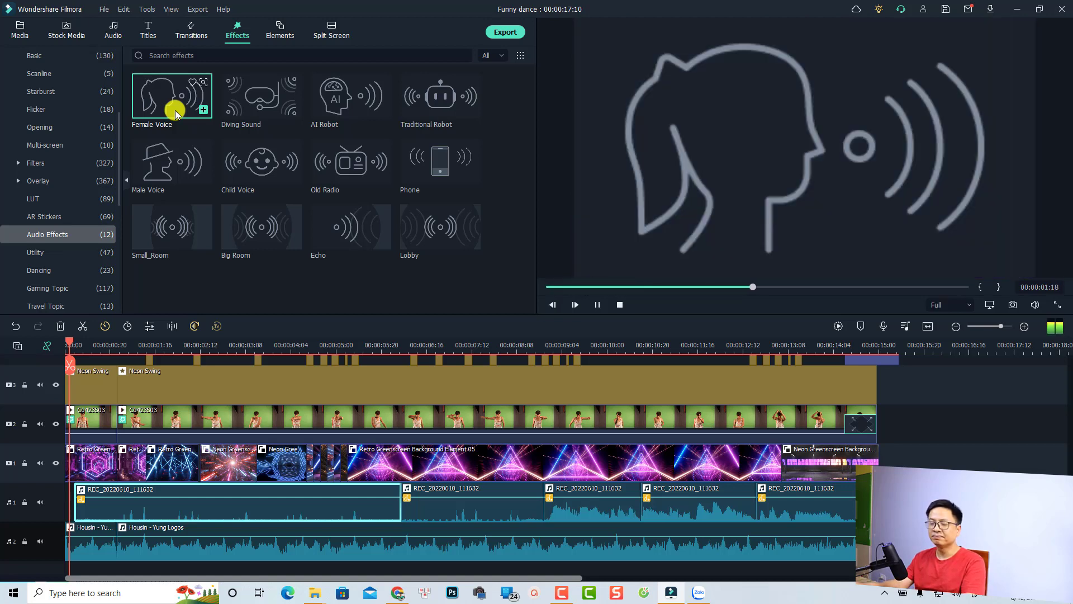
left_click(257, 114)
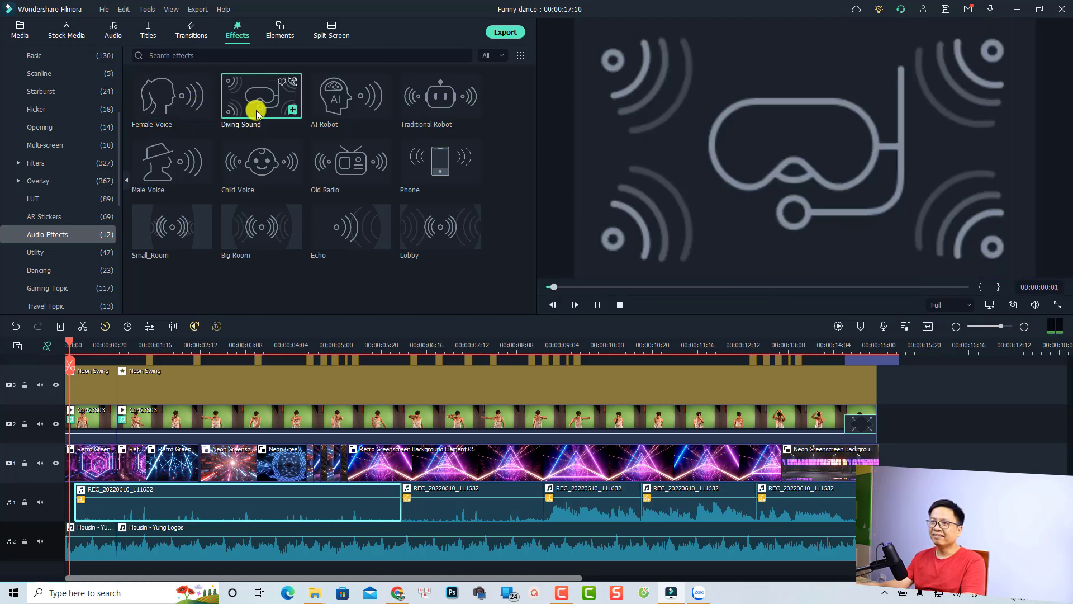
left_click(329, 109)
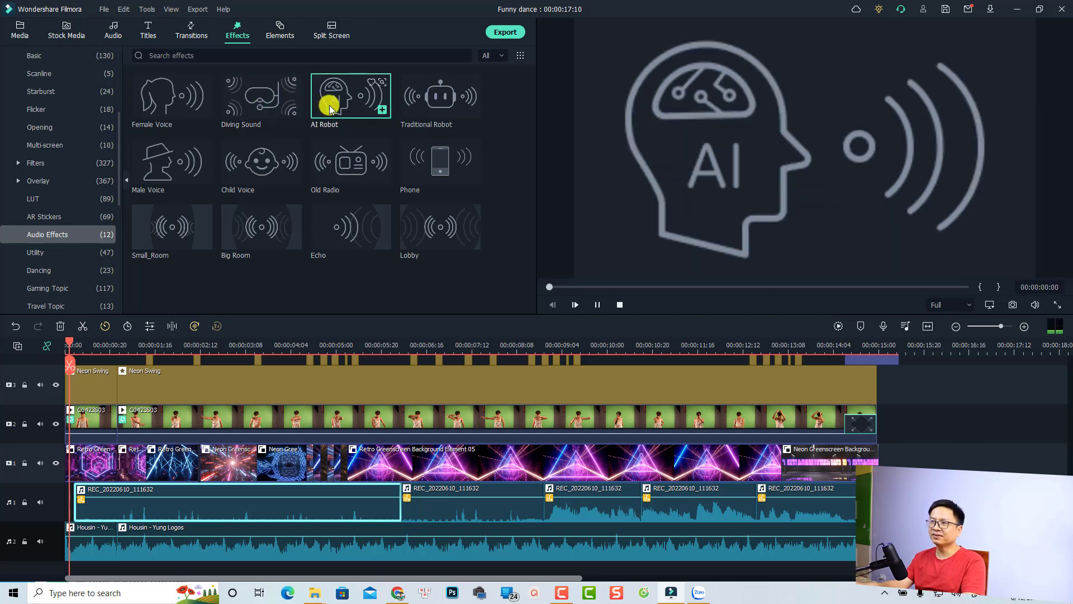
left_click(428, 106)
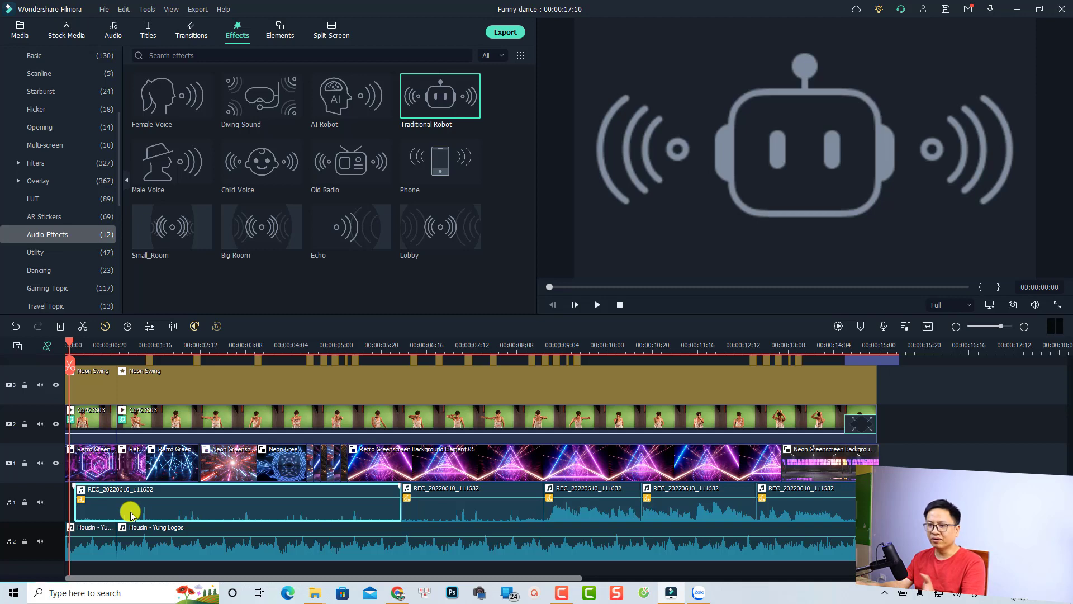
right_click(144, 504)
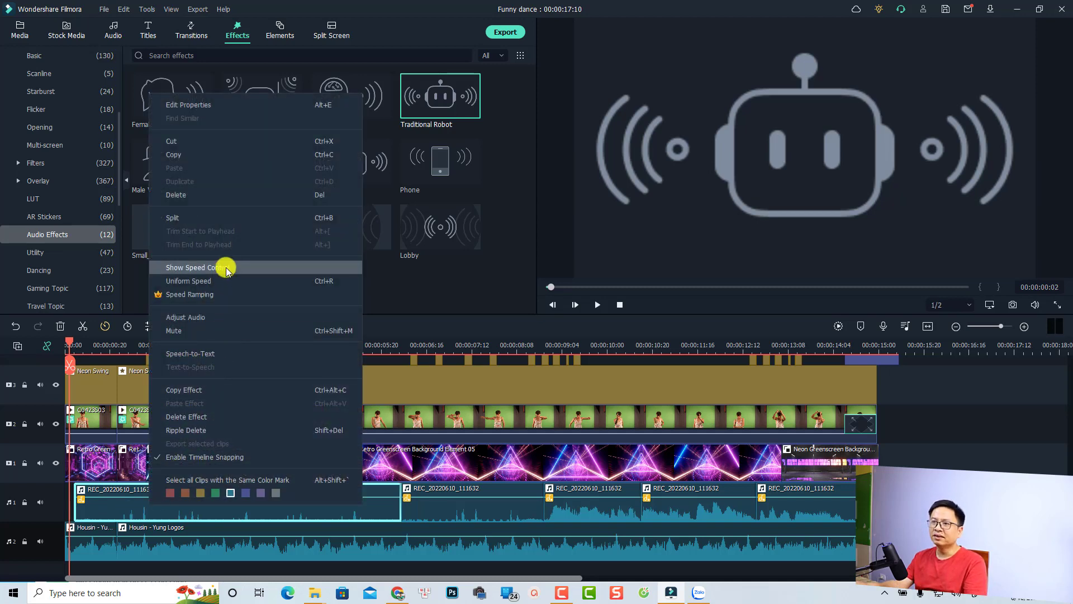
Remove the effect from the first voice clip, mute the Housin music track, and play it back
left_click(195, 417)
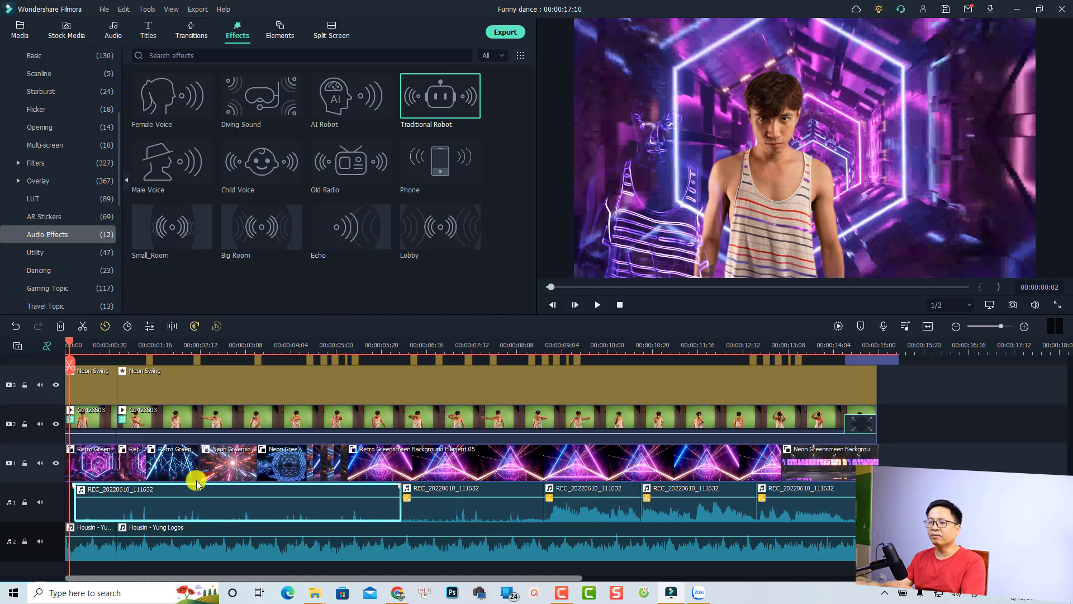
left_click(103, 346)
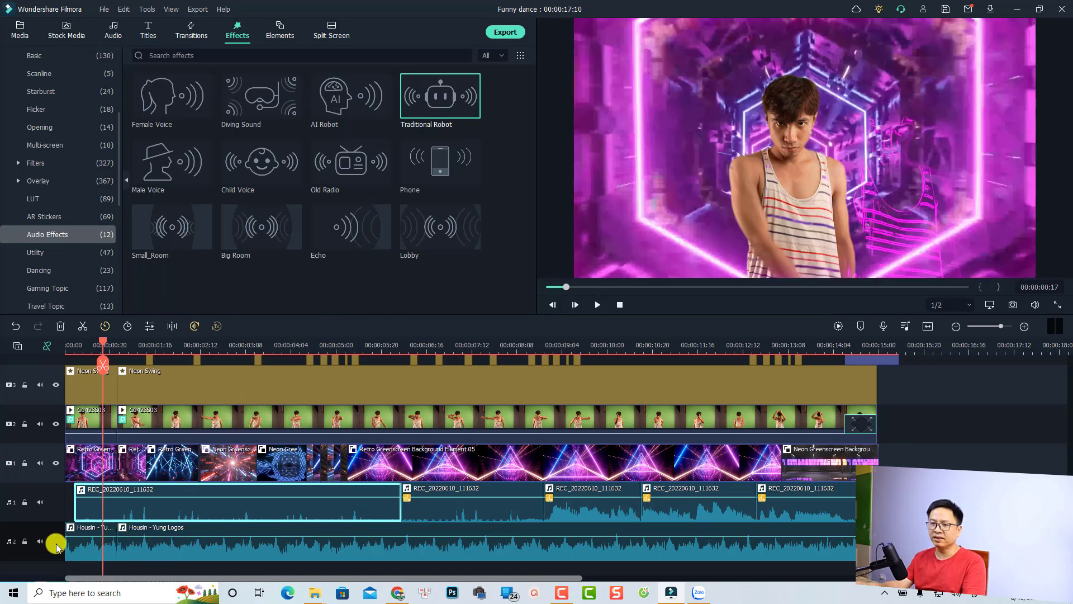
left_click(40, 541)
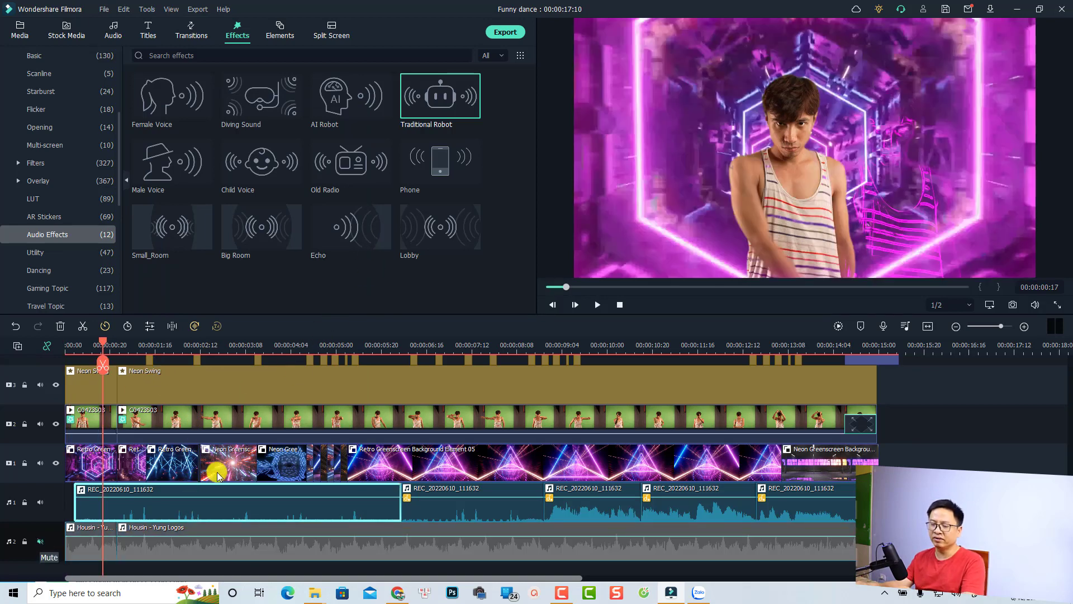
key("space")
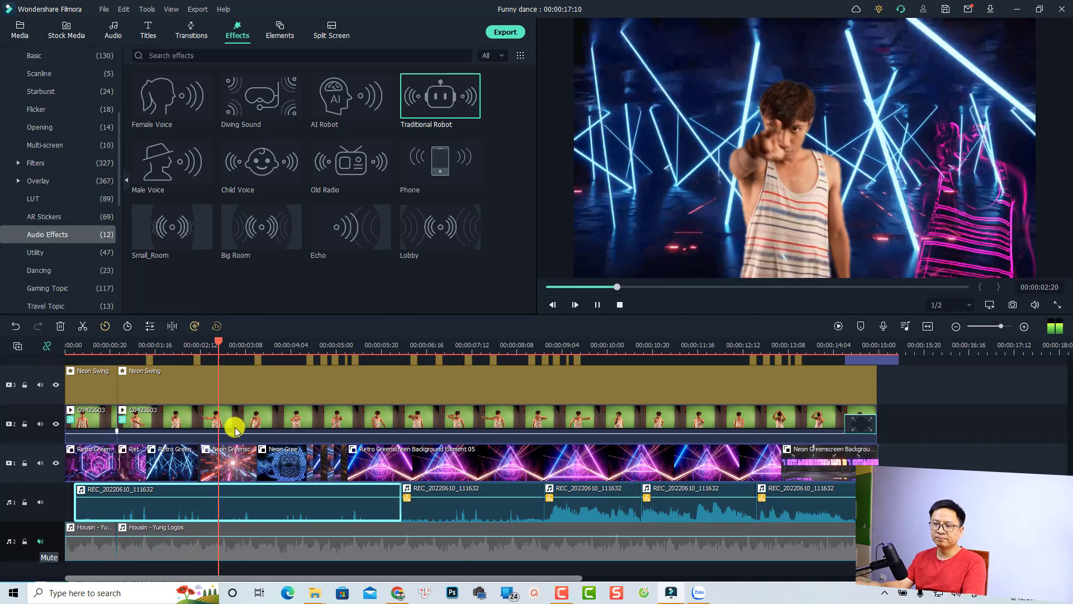
key("space")
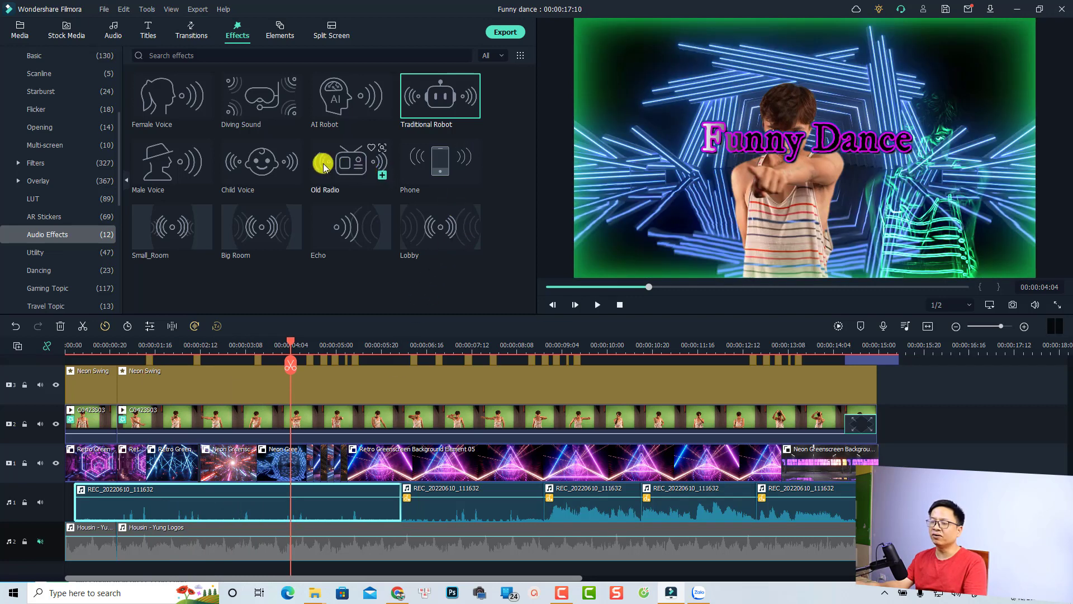
Apply the Old Radio voice effect to the recording clip and replay the project from the start
left_click_drag(353, 167, 190, 506)
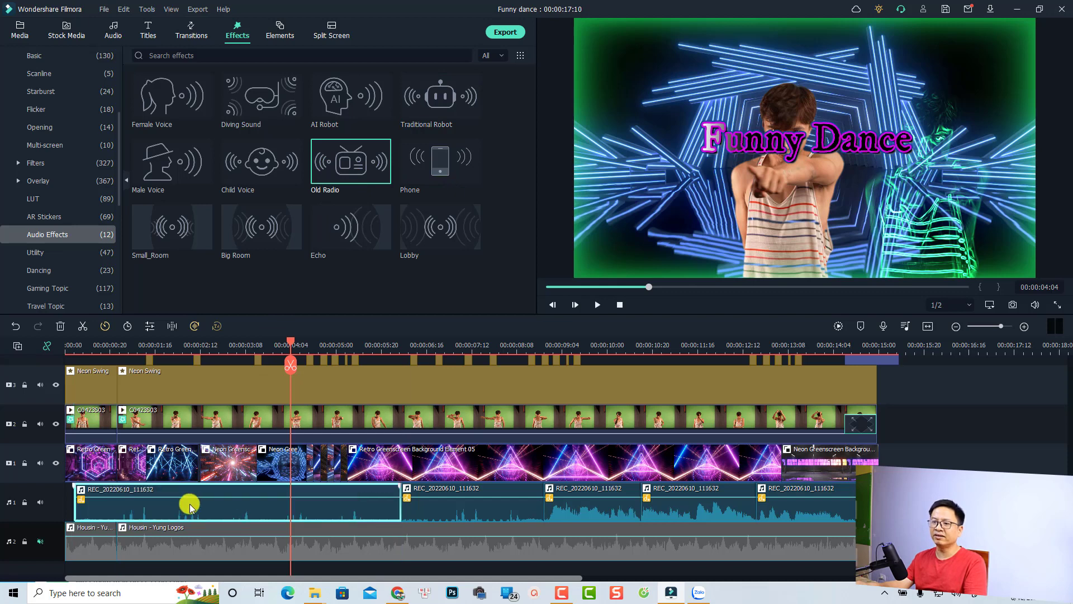
left_click(81, 348)
key("space")
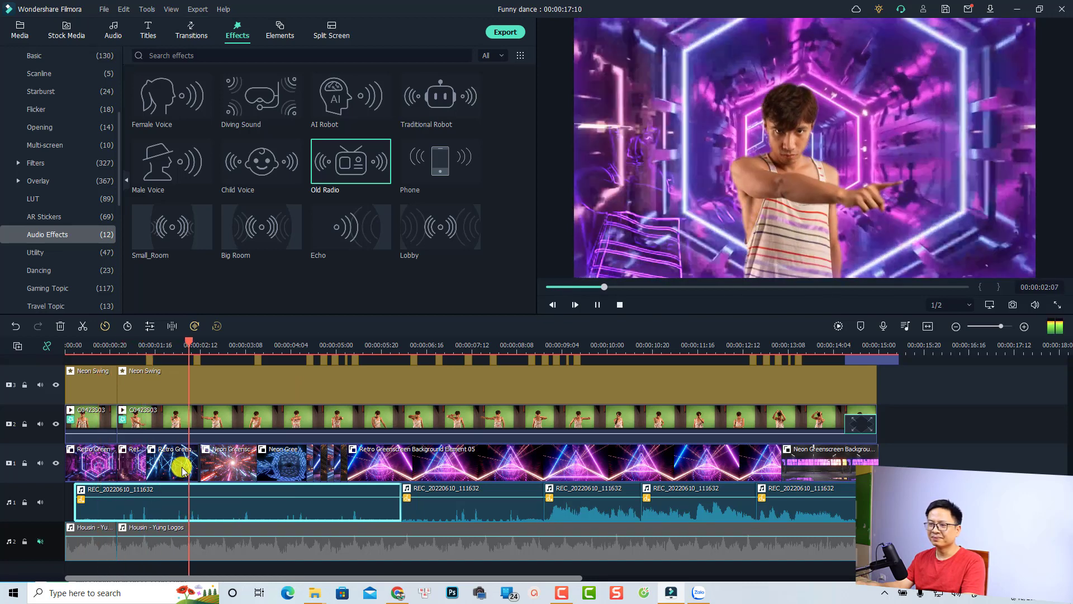
key("space")
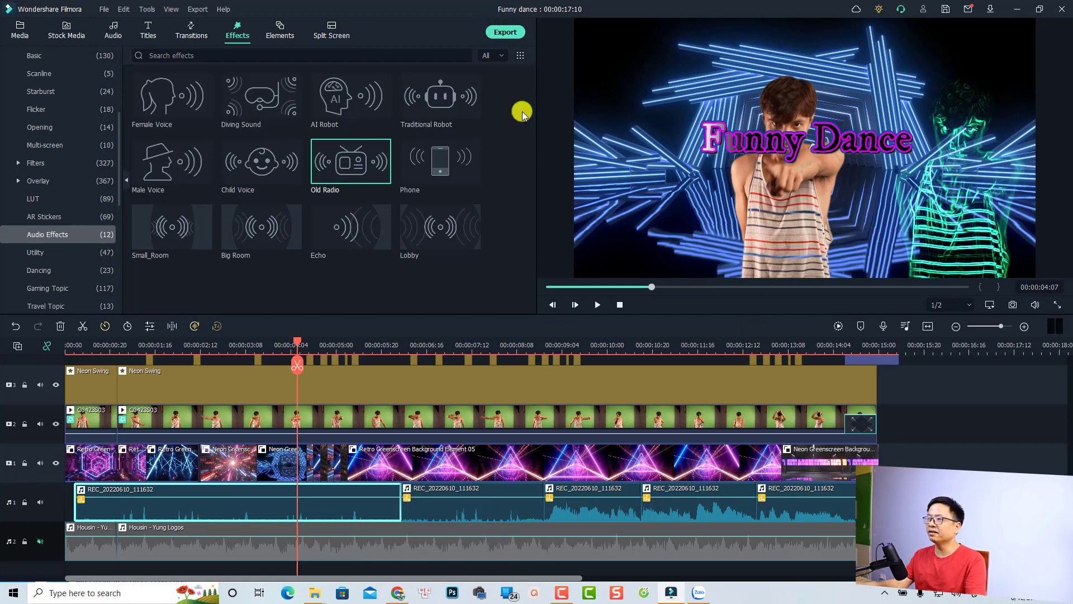
left_click(505, 32)
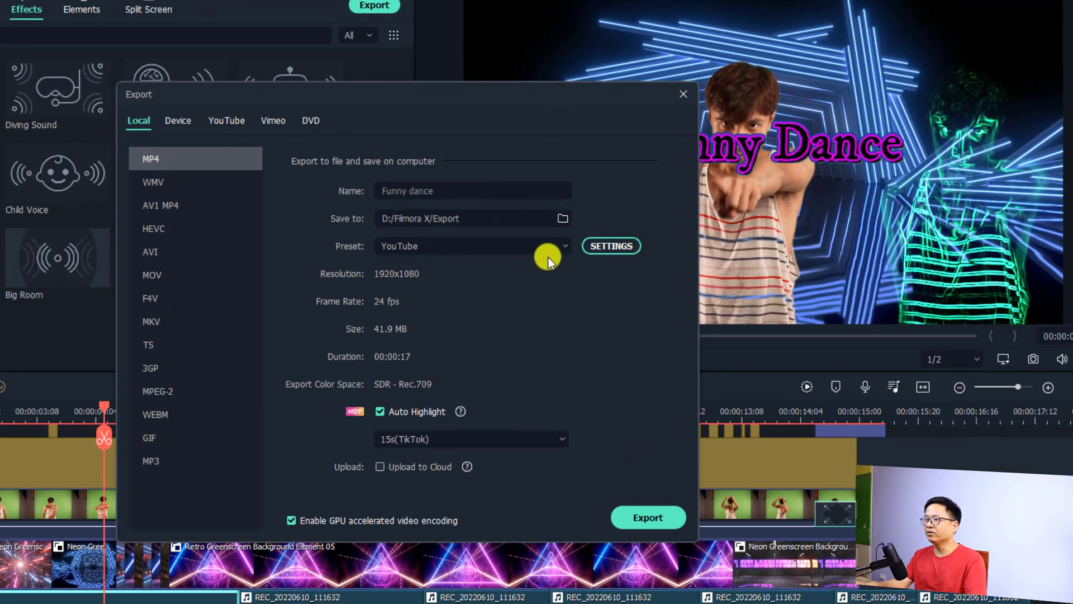
Check the export preset list and keep YouTube selected
left_click(561, 251)
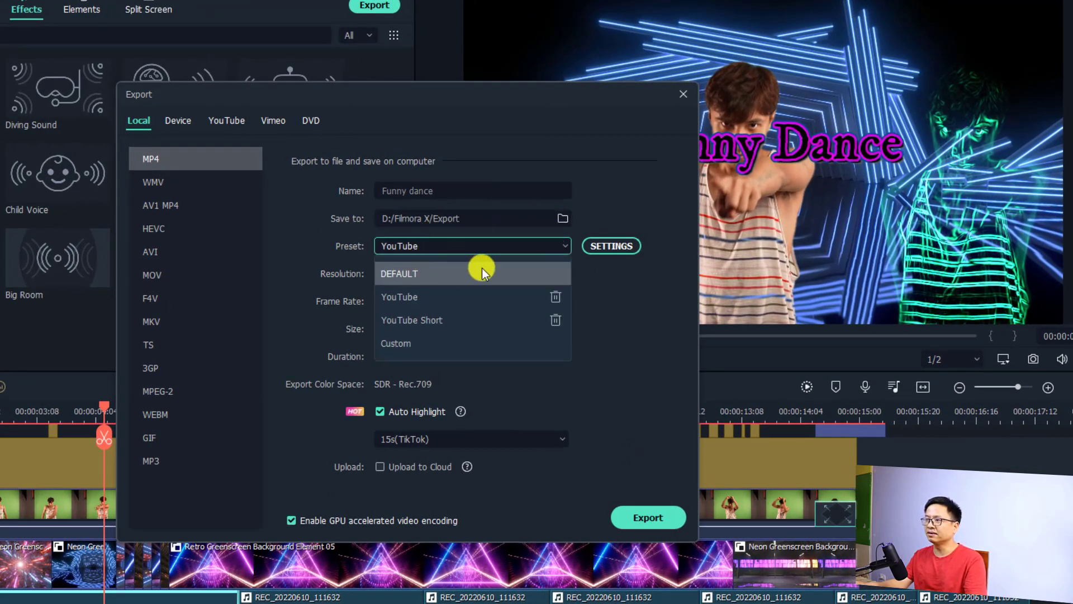
left_click(624, 204)
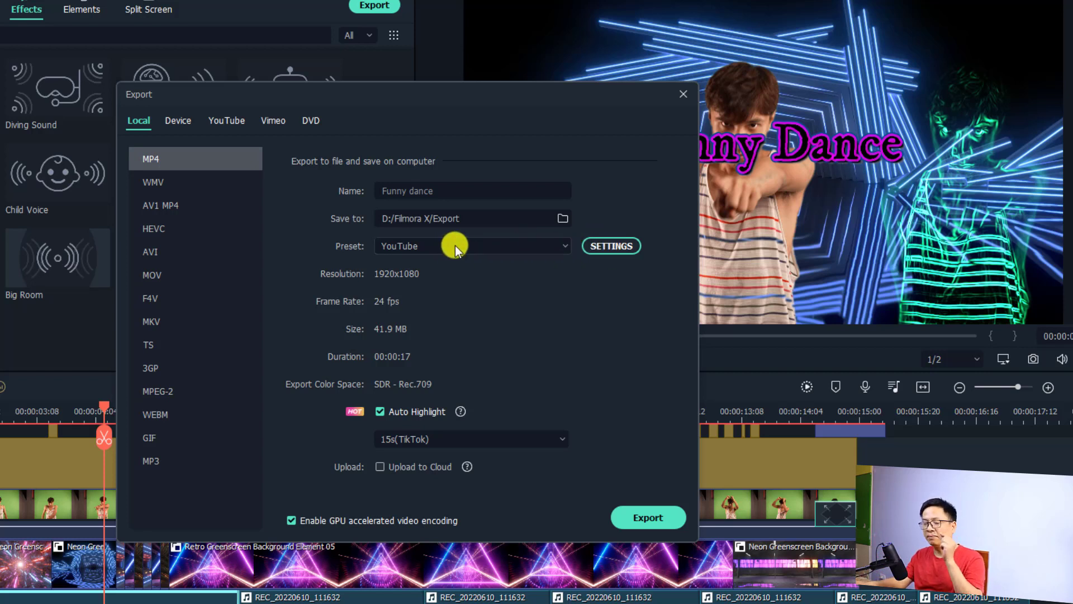
Keep the 1920x1080 resolution and lower the video bit rate to 15000 kbps
left_click(611, 248)
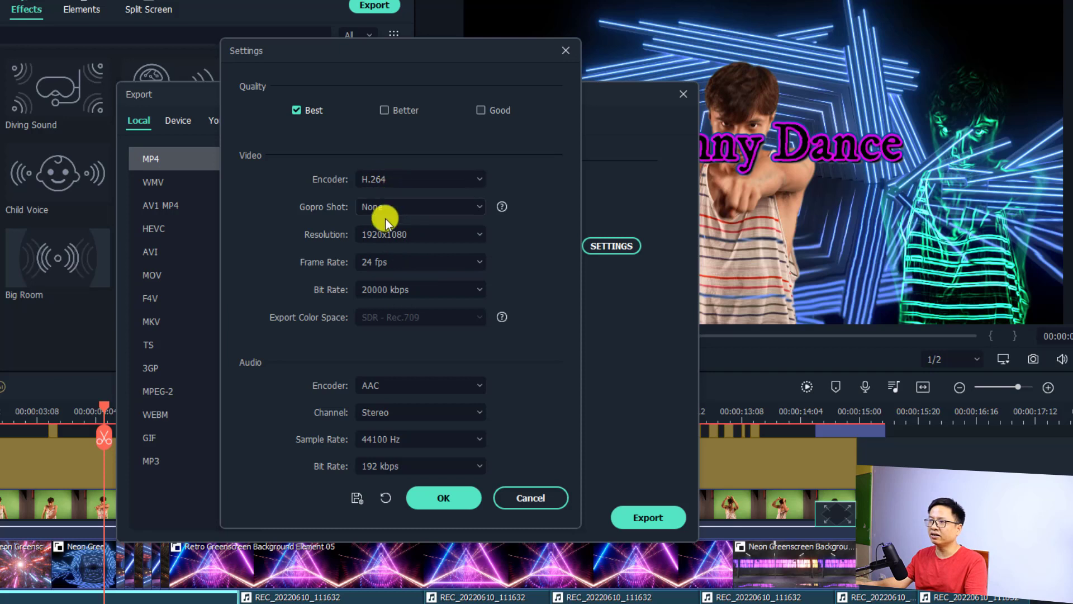
left_click(396, 230)
left_click(388, 236)
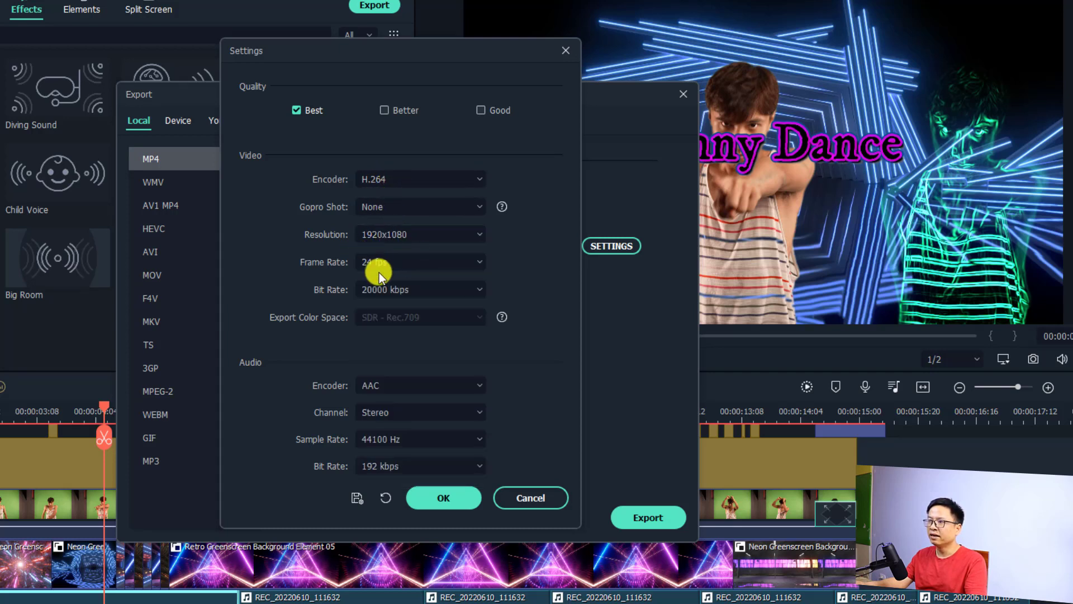
left_click(388, 290)
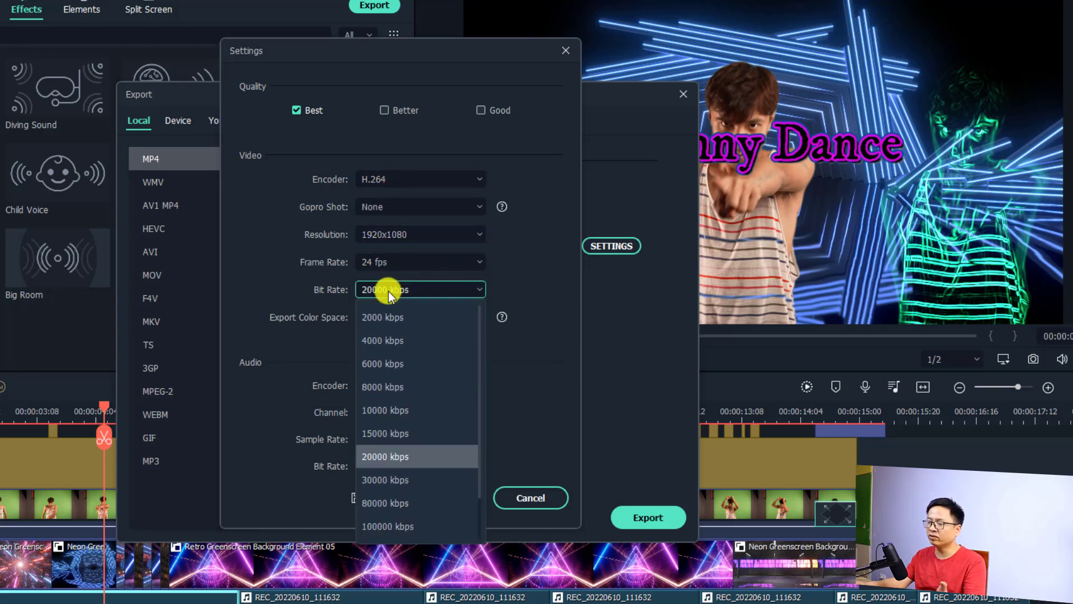
left_click(378, 433)
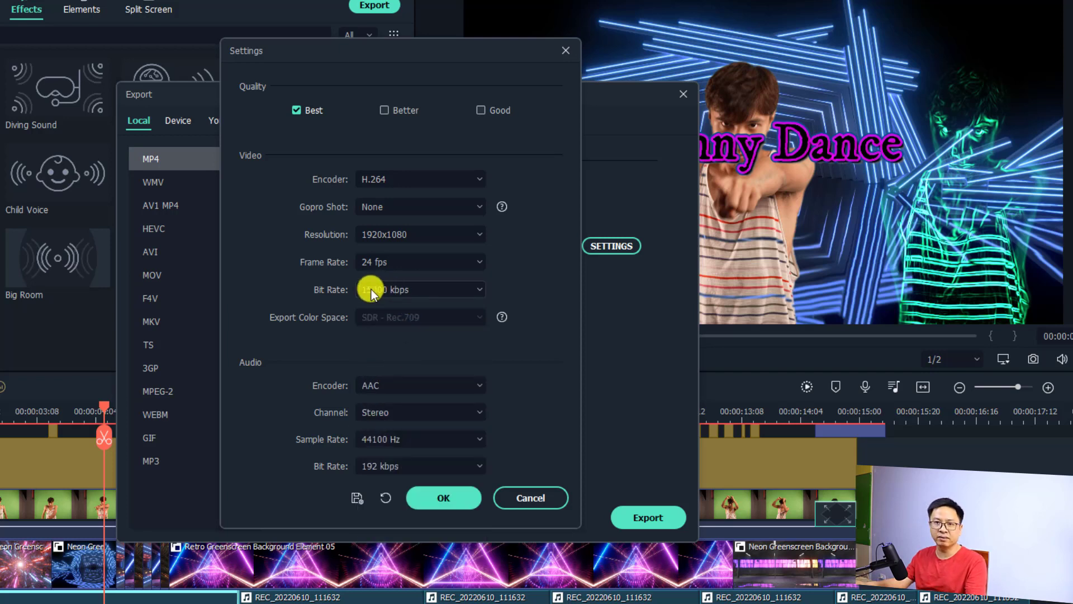
Save these settings as an export preset named Facebook and close the export window
left_click(356, 496)
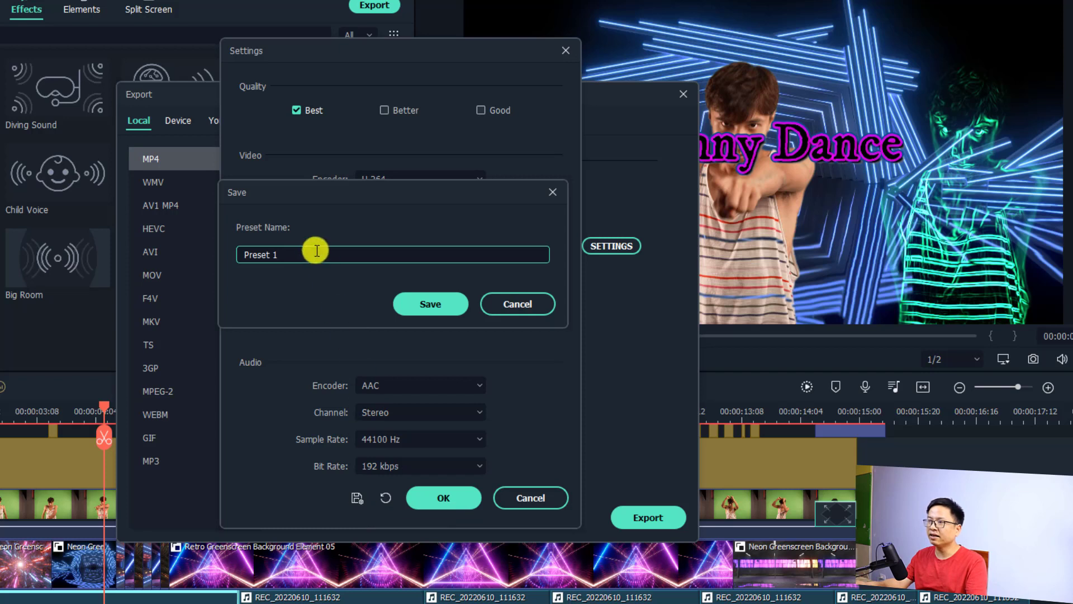
type("Facebook")
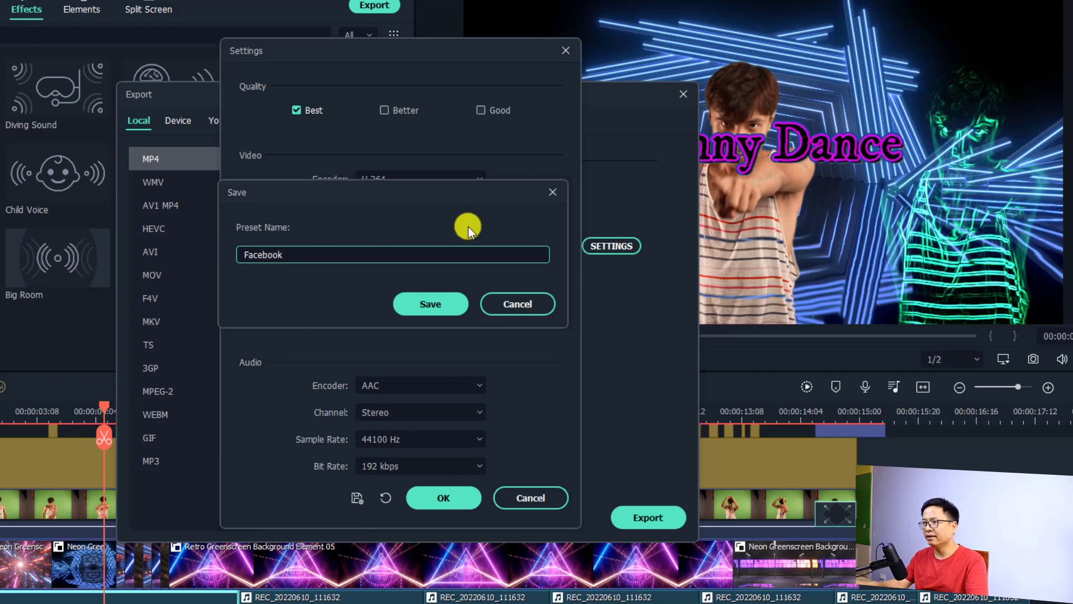
left_click(444, 302)
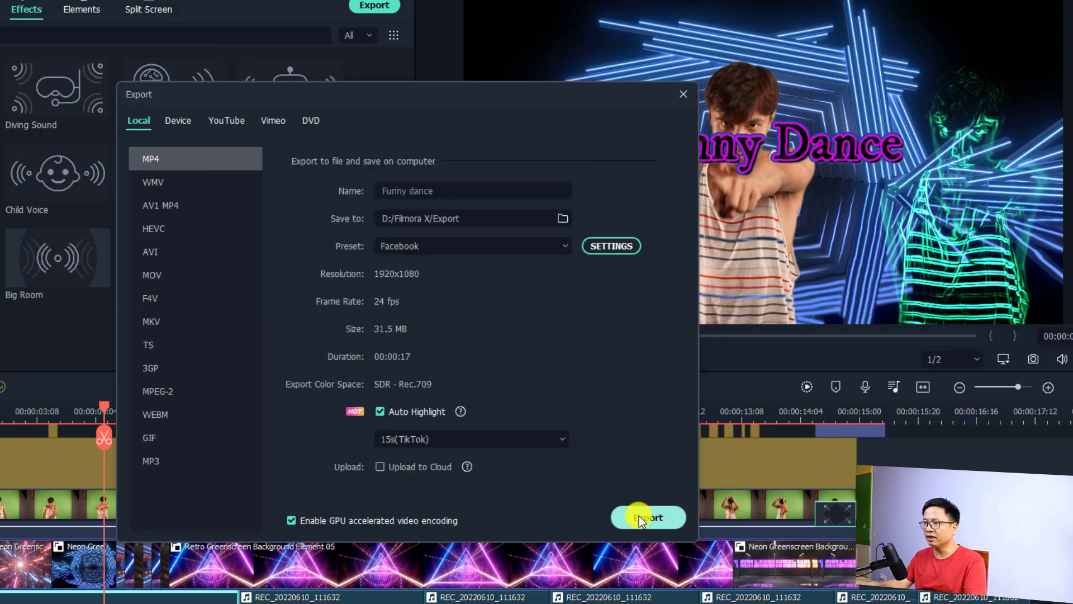
left_click(681, 94)
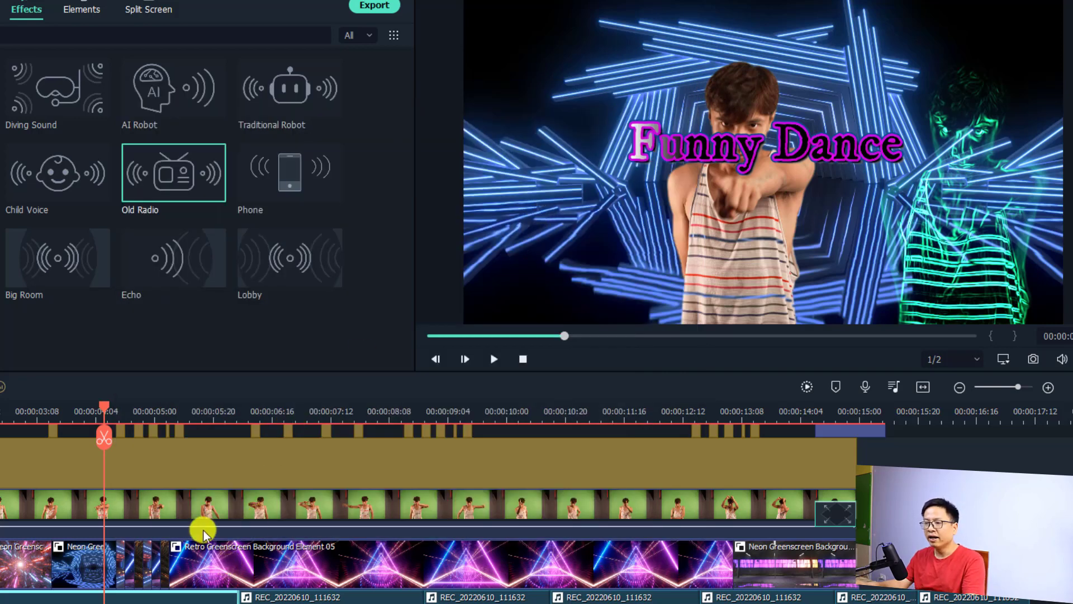
Move the playhead to about 3 seconds, reopen Export with Ctrl+E and list the presets
left_click(28, 418)
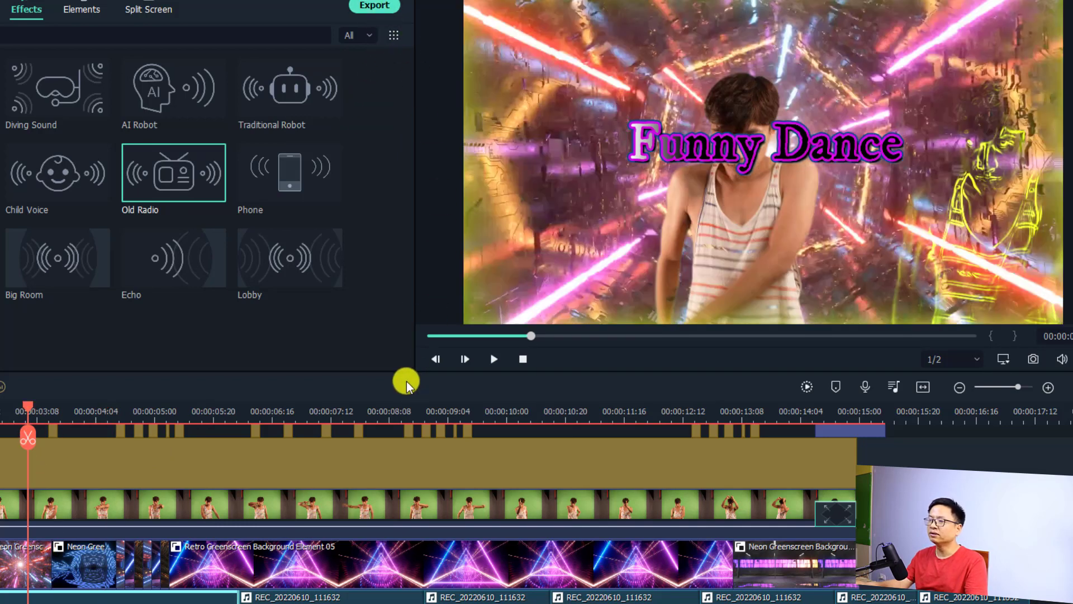
key("ctrl+e")
left_click(469, 249)
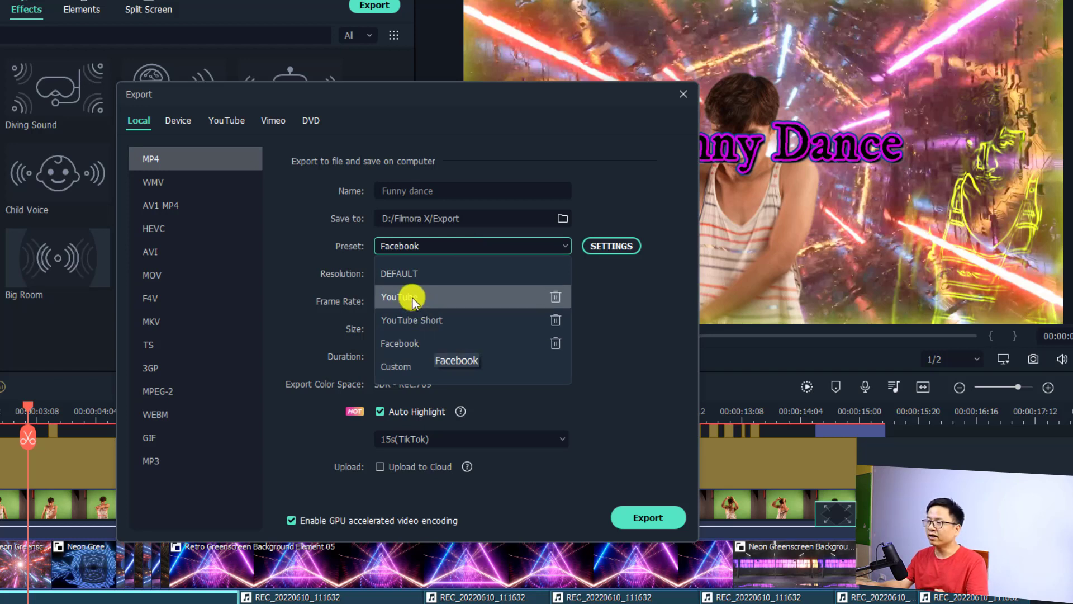
Scroll the Preset box back to YouTube and close the export window
left_click(364, 311)
scroll(520, 253, "up", 2)
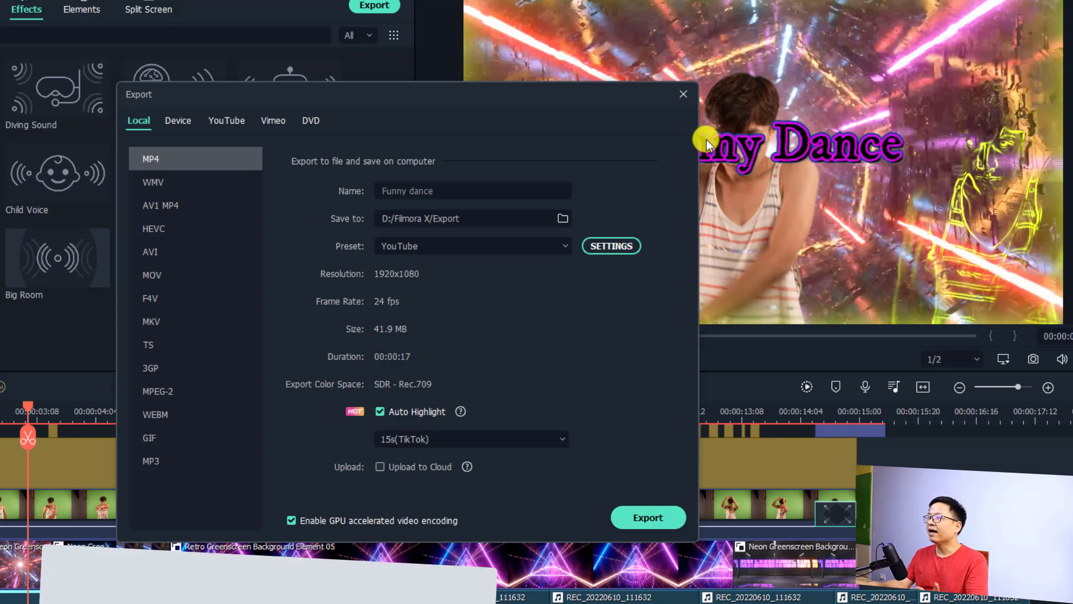
left_click(689, 97)
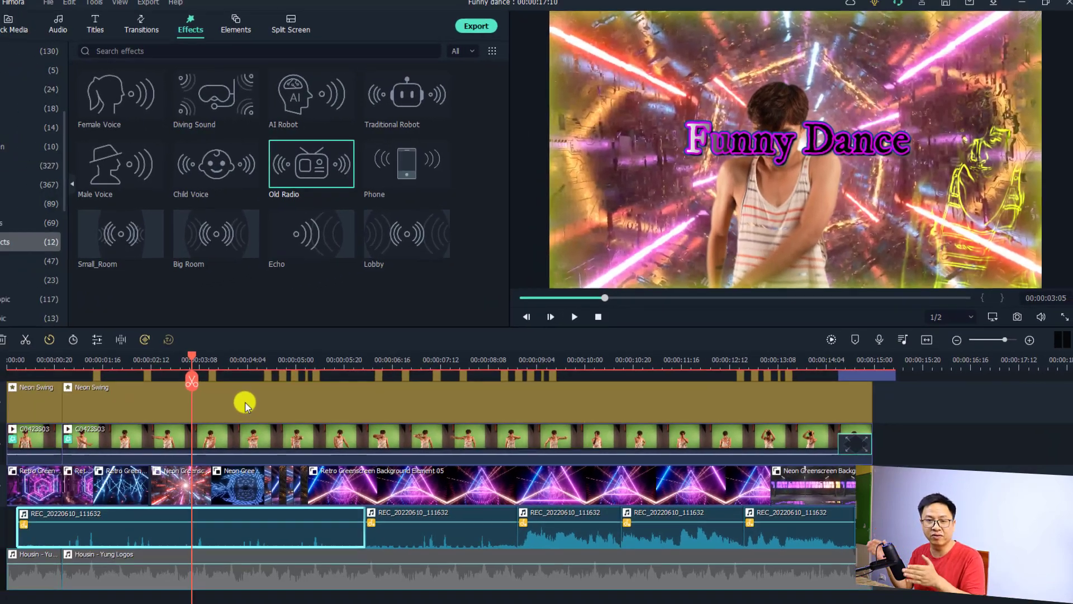
scroll(259, 570, "up", 5)
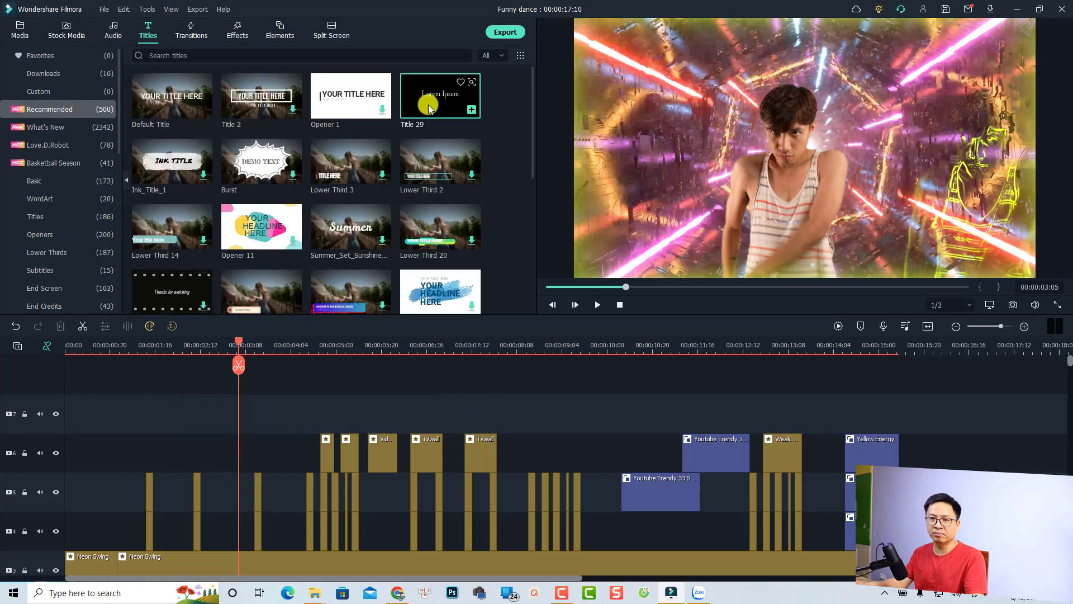
Add Title 29 at the playhead and preview it until the Lorem Ipsum placeholder shows
left_click_drag(429, 107, 240, 420)
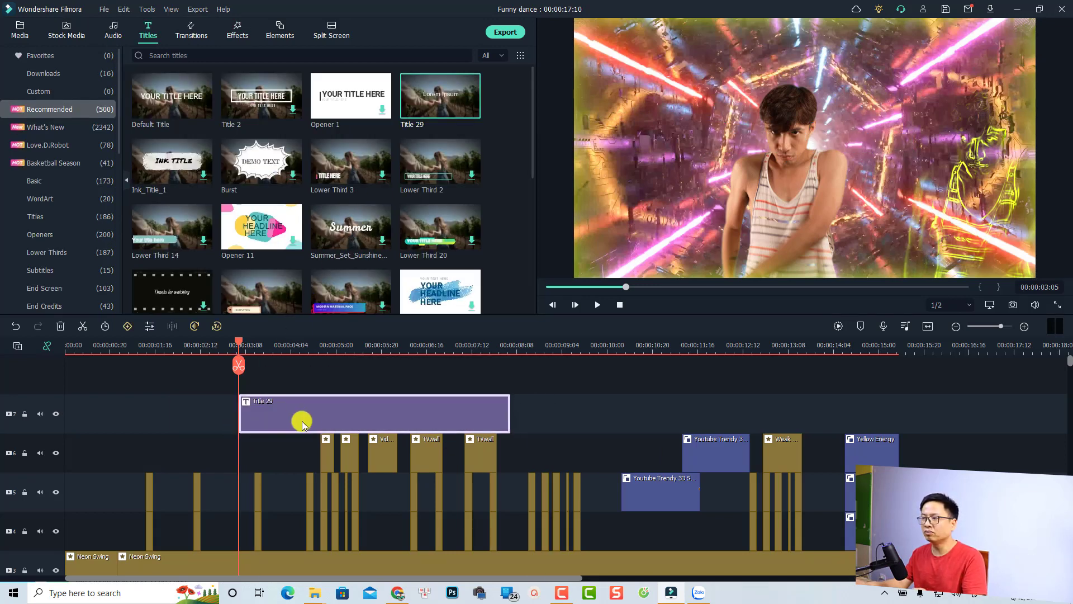
key("space")
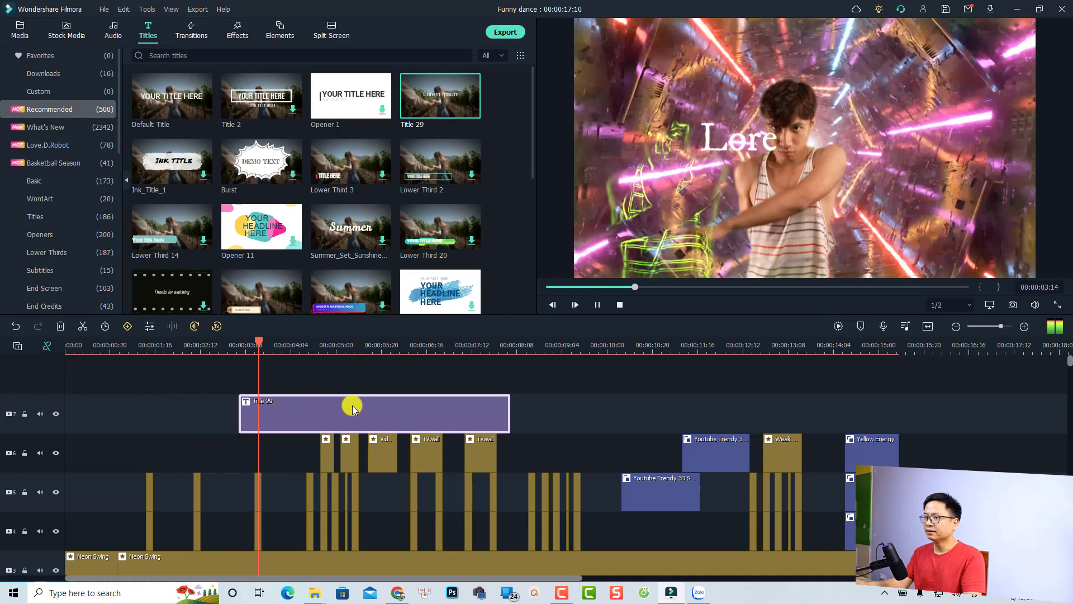
key("space")
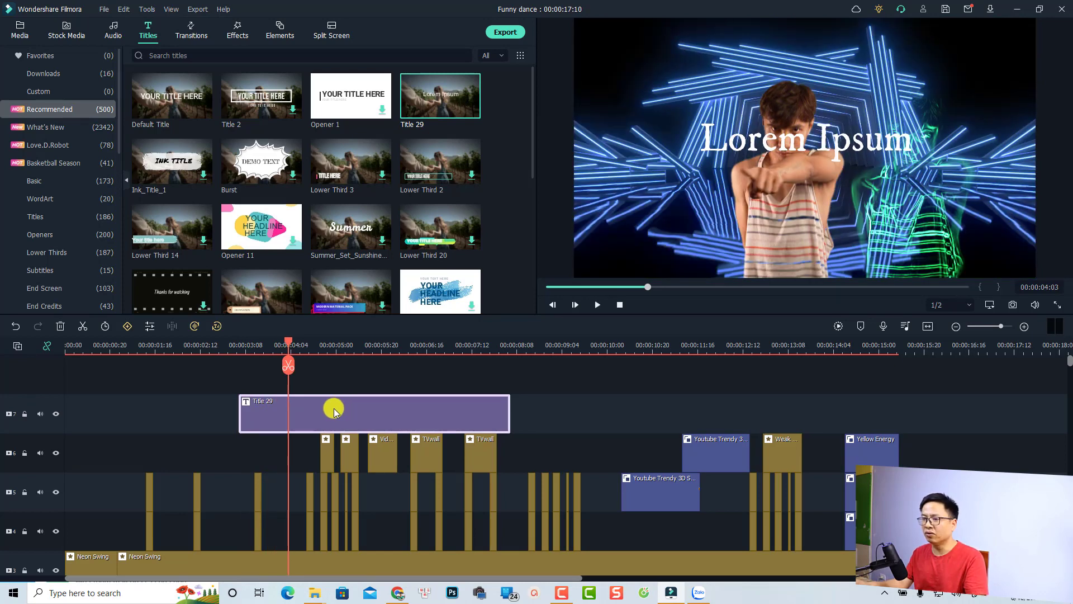
Replace the Title 29 placeholder text with 'Funny Dance', correcting a typo
double_click(334, 408)
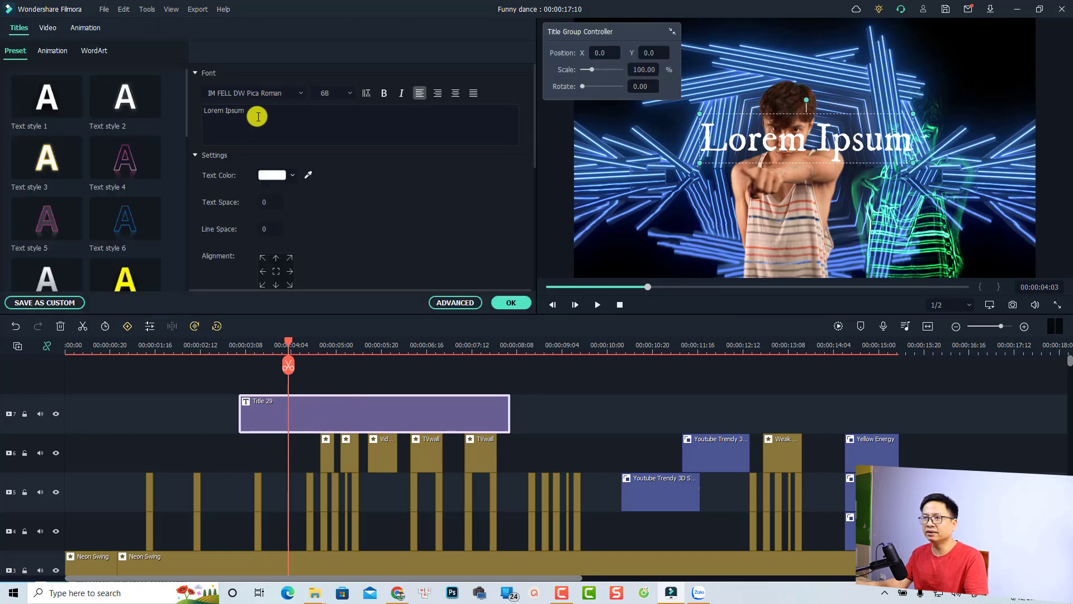
left_click_drag(256, 112, 152, 113)
type("Funnay")
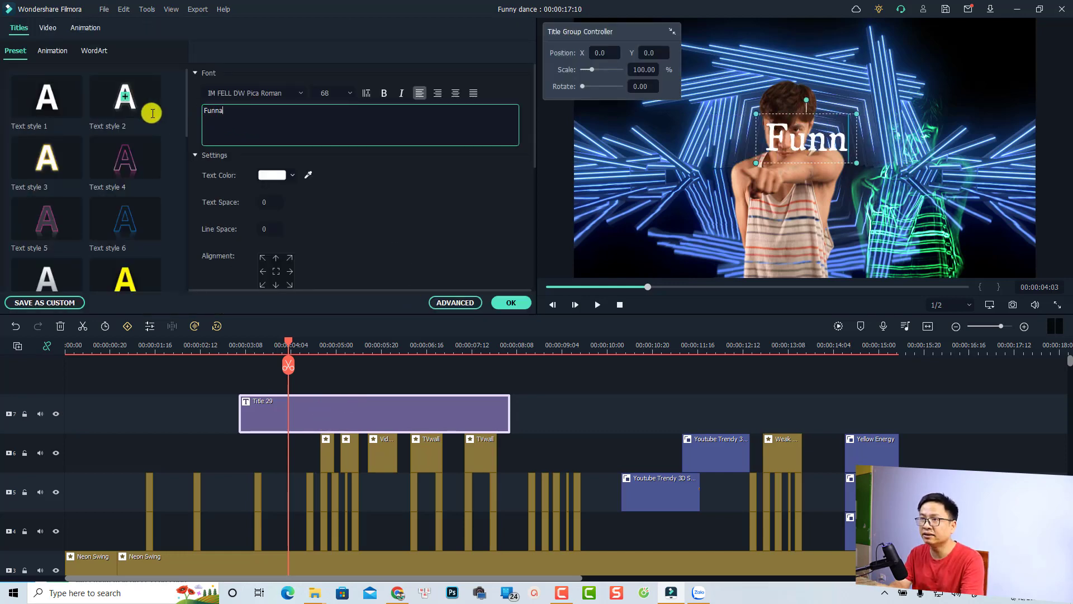
key("BackSpace")
key("BackSpace")
type("y")
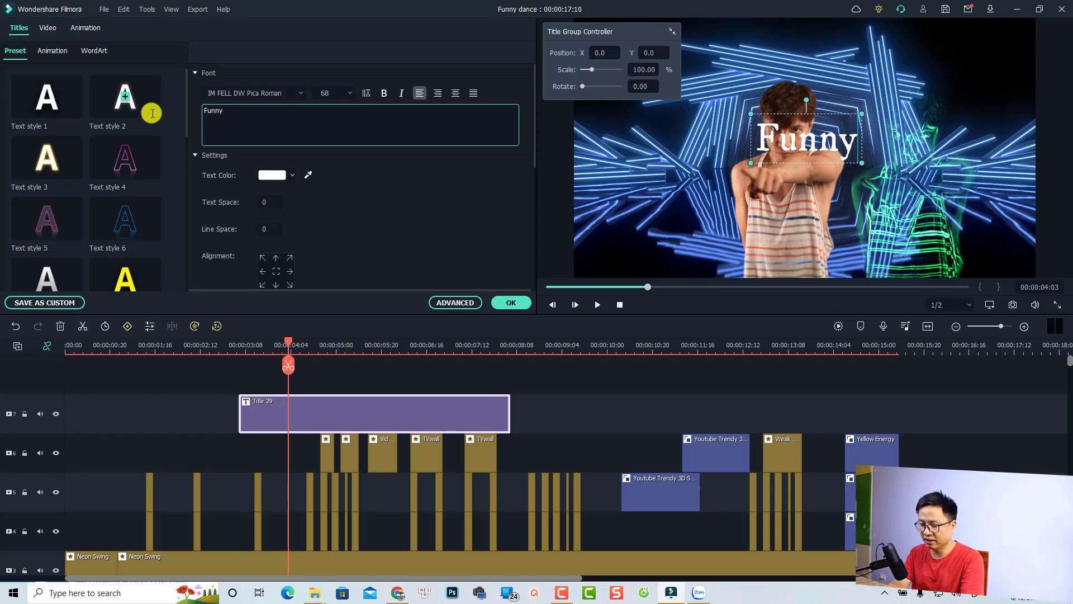
type(" Dance")
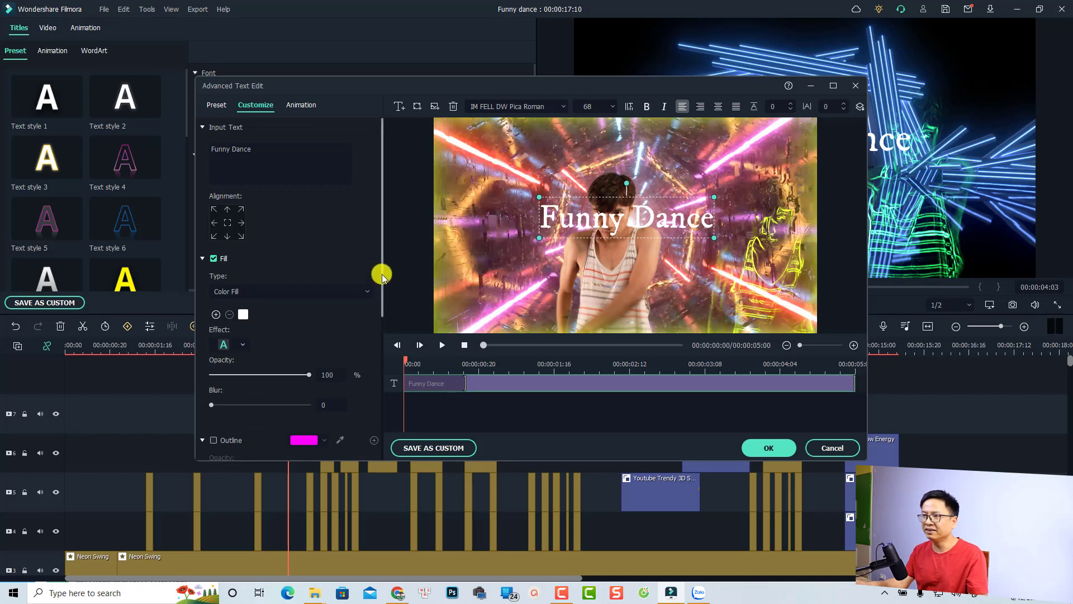
Make the title fill's second colour purple and add a green third colour
scroll(381, 277, "down", 1)
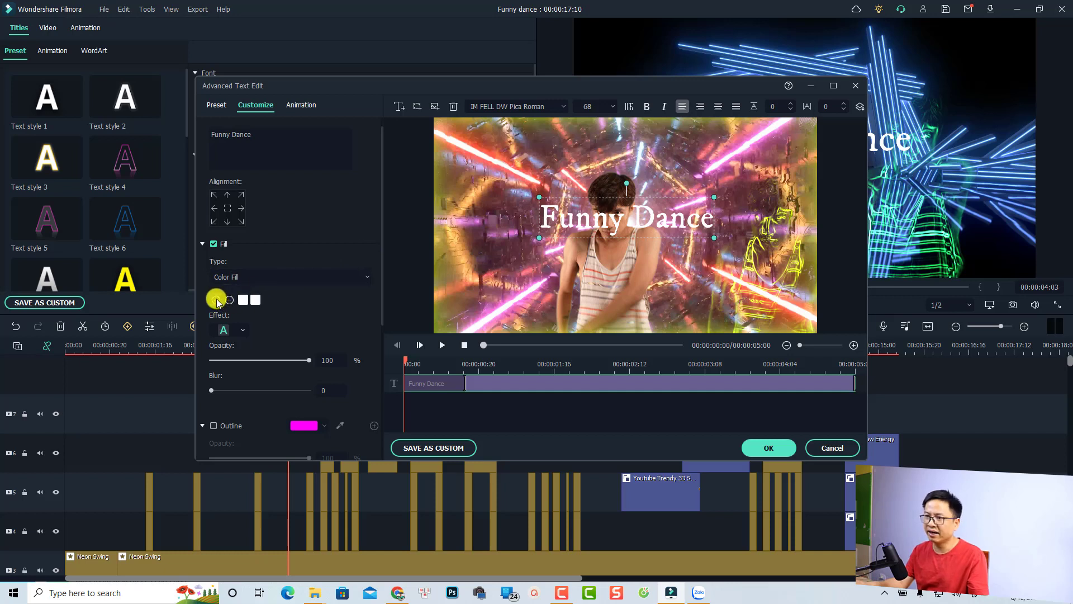
left_click(255, 301)
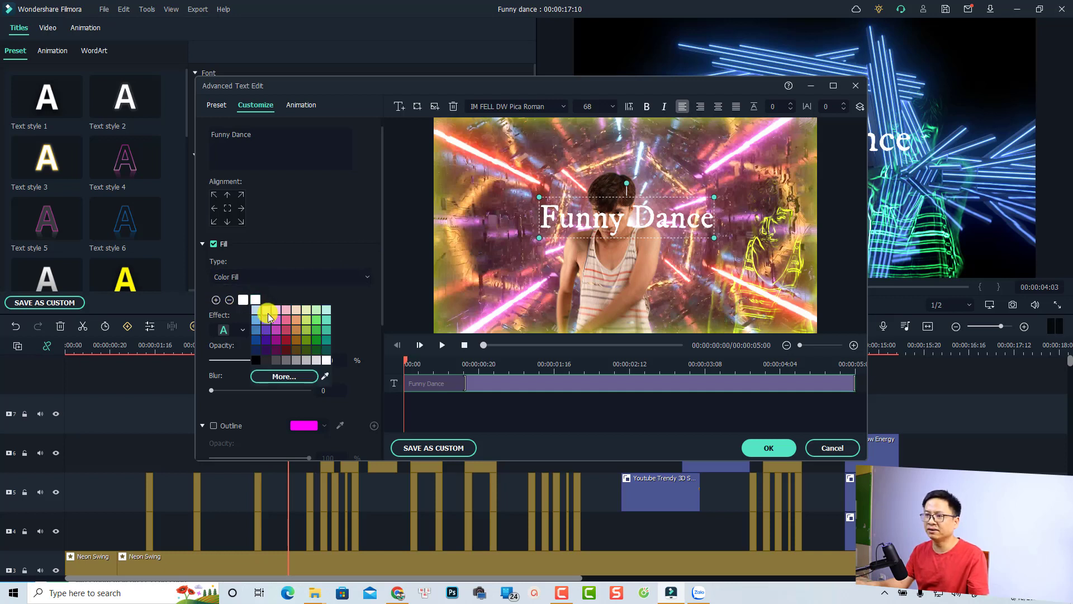
left_click(276, 330)
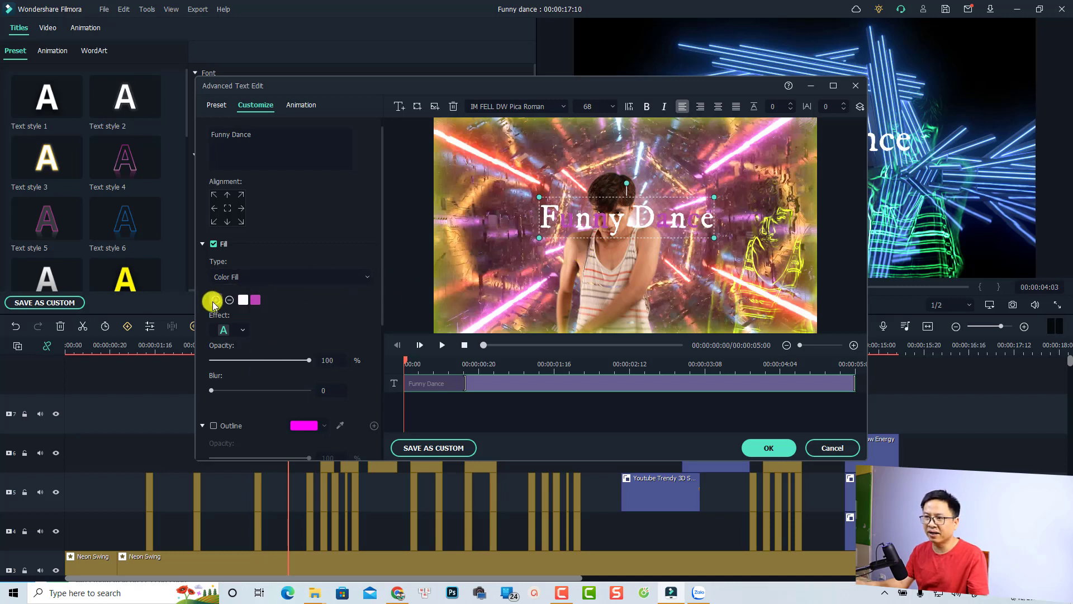
left_click(214, 301)
left_click(268, 300)
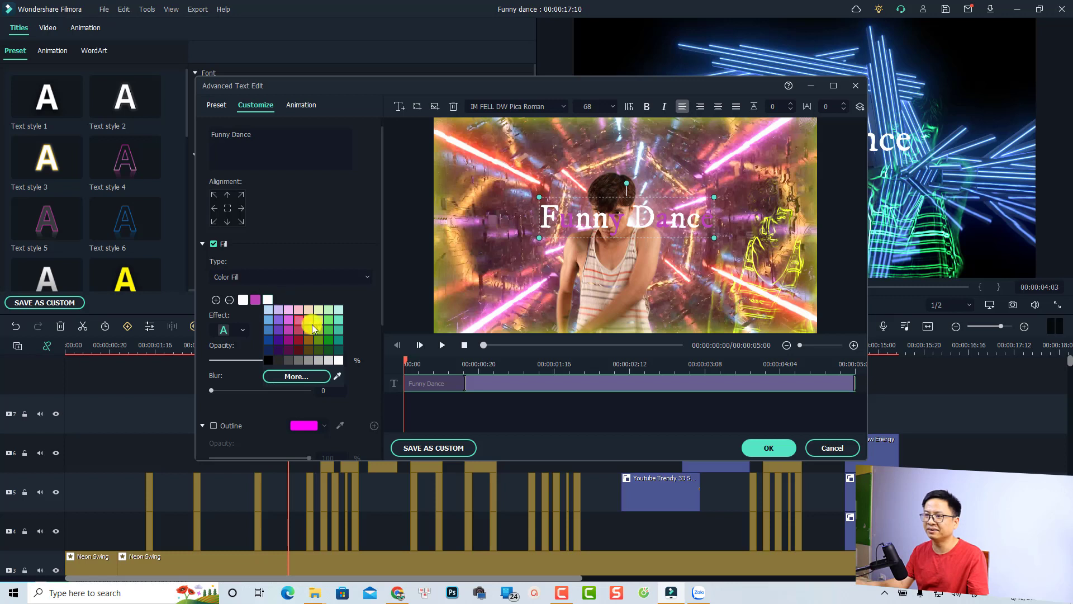
left_click(330, 329)
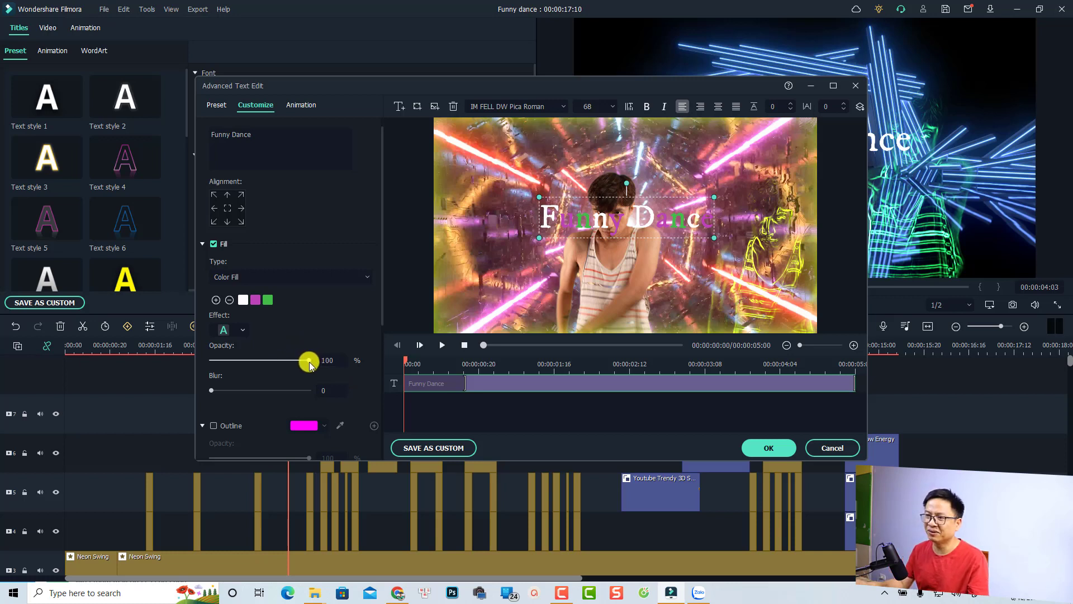
Blur the multicolour fill to 3 and switch on an outline around the letters
scroll(230, 380, "down", 1)
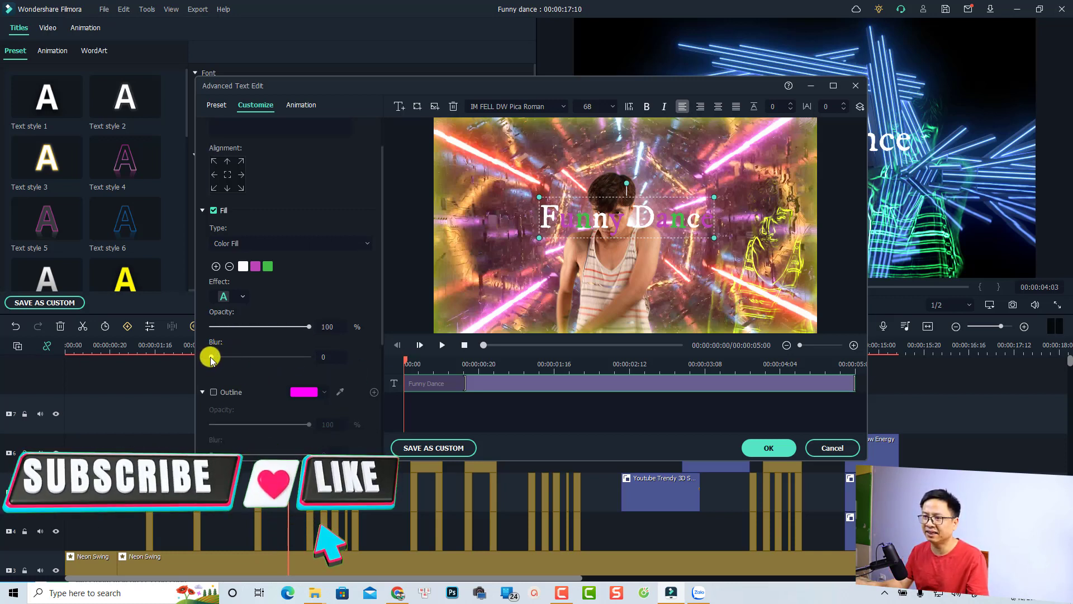
left_click_drag(211, 357, 226, 356)
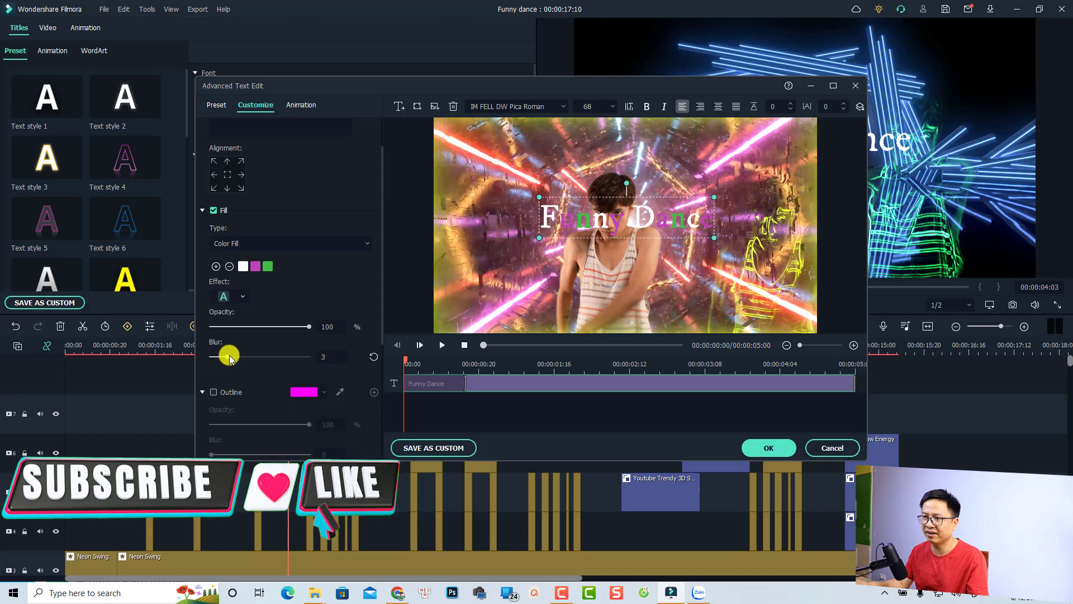
left_click(214, 392)
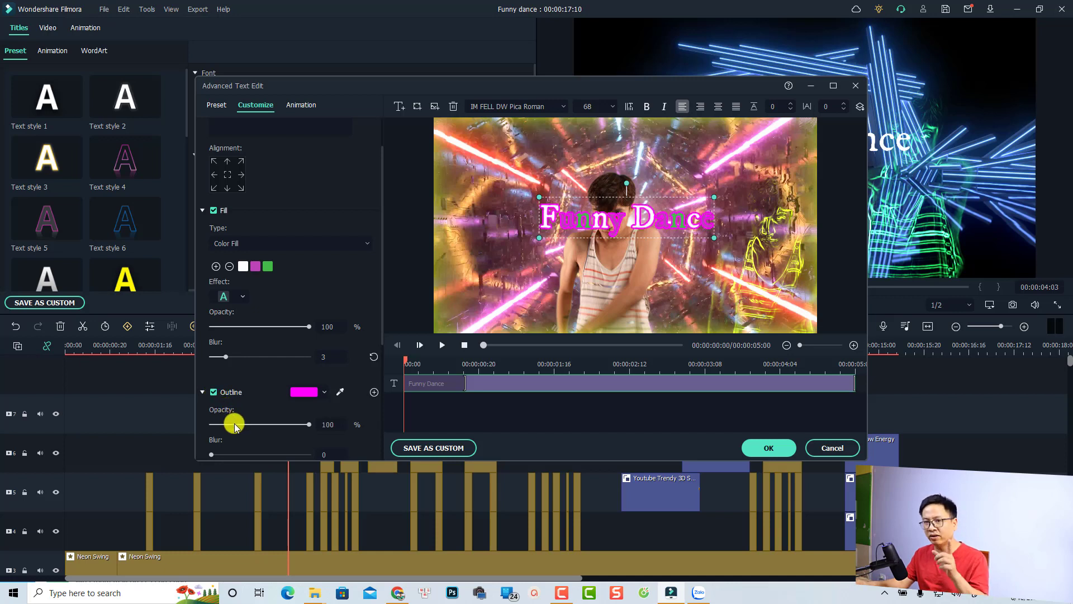
Give the Funny Dance title a yellow outline chosen from the full colour picker
left_click_drag(380, 312, 376, 371)
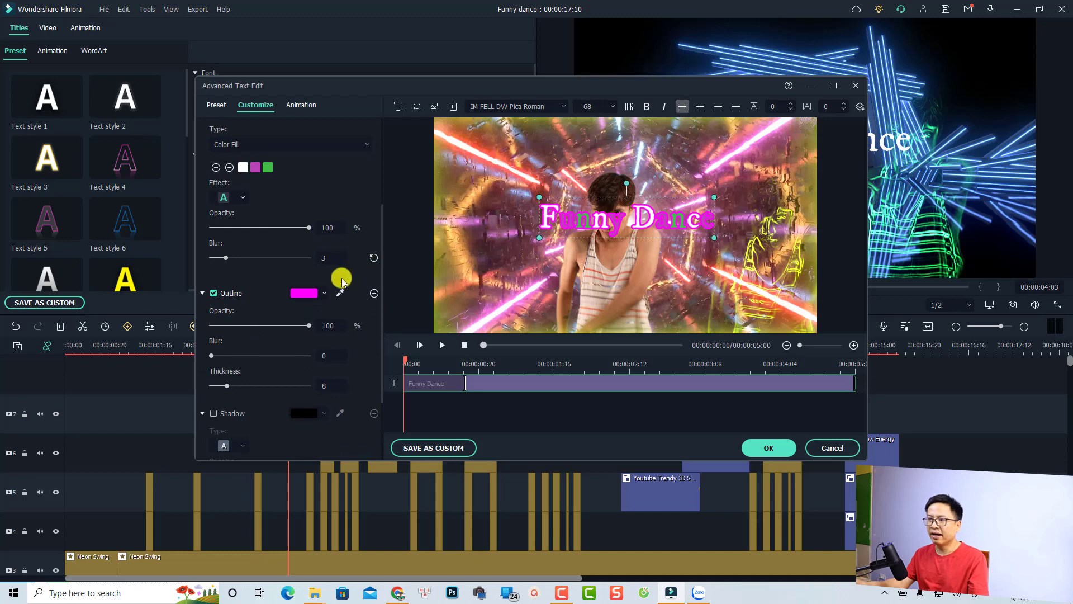
left_click(325, 293)
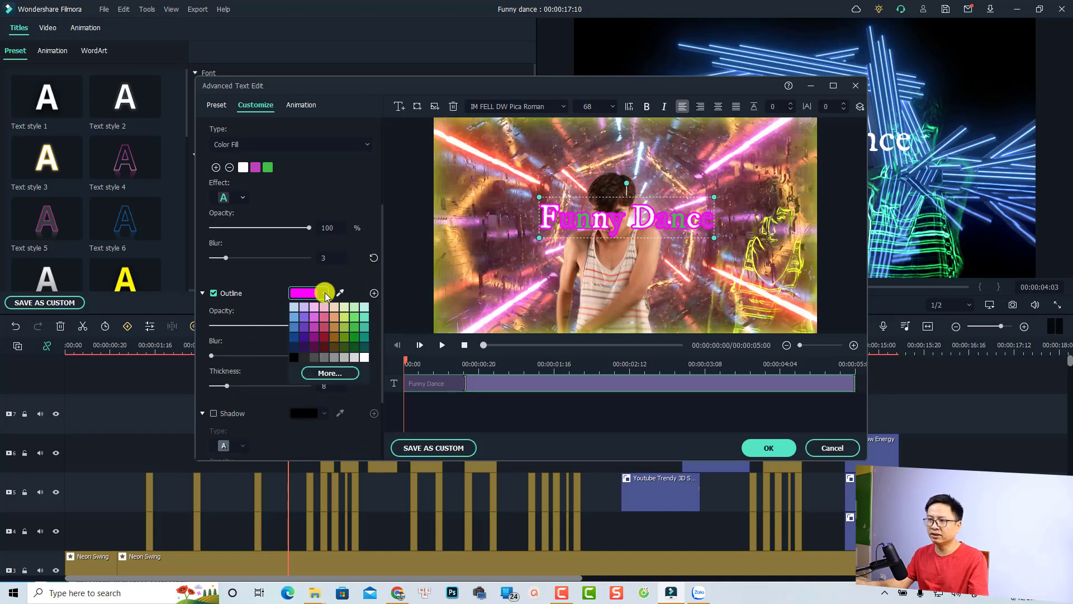
left_click(327, 372)
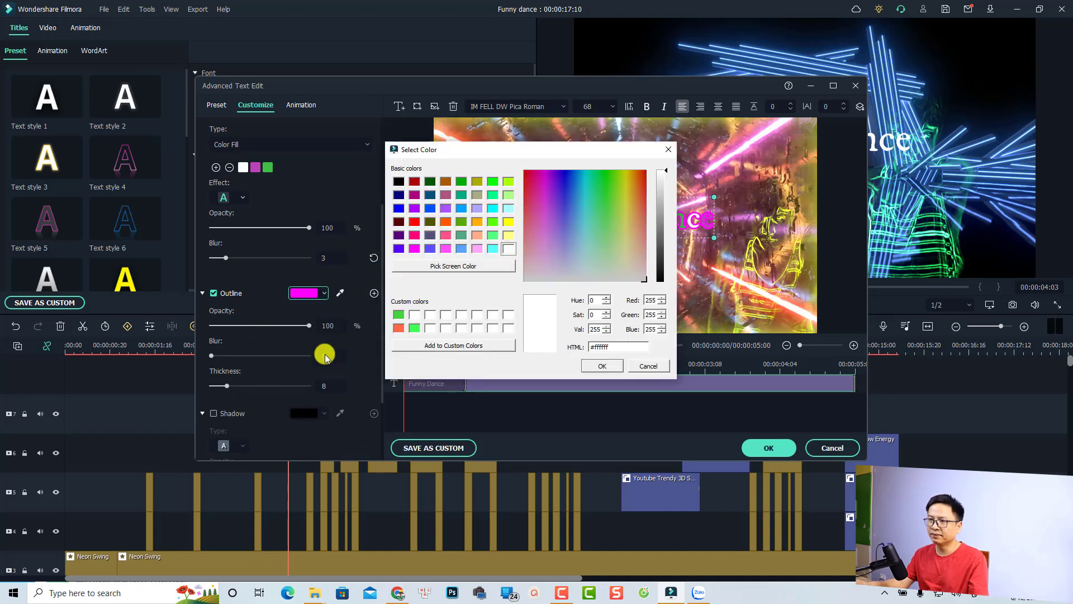
left_click(508, 222)
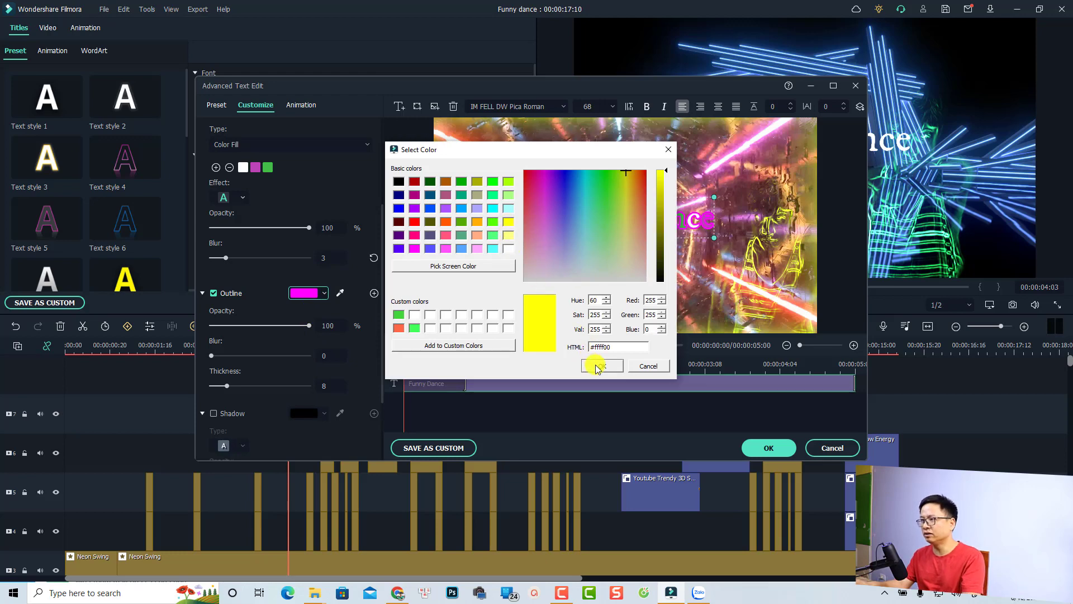
left_click(598, 367)
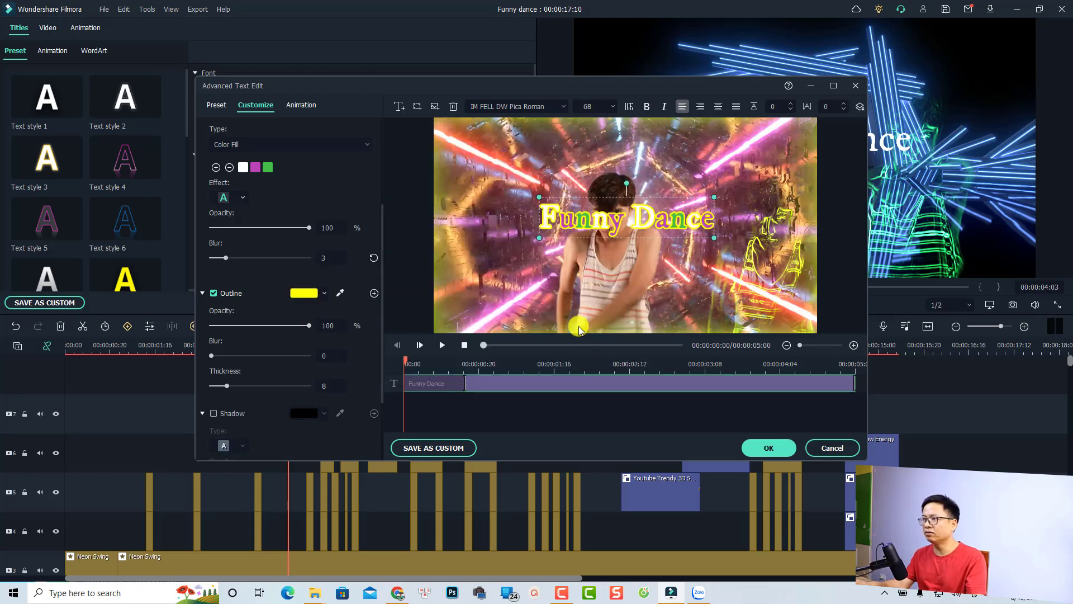
Add a second green outline with thickness 17 and enable the title's shadow
left_click(375, 293)
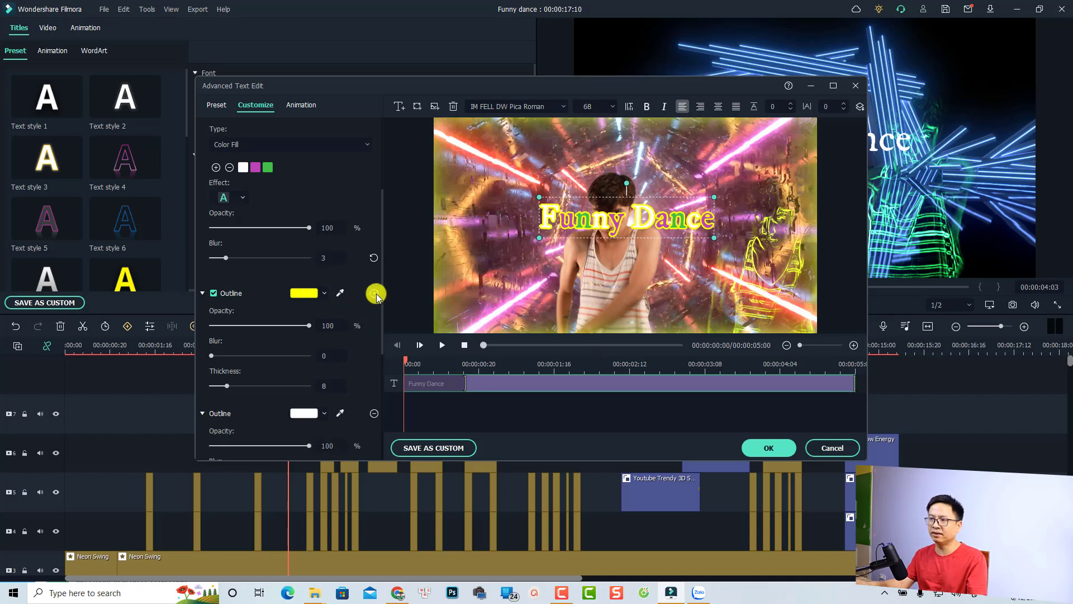
left_click_drag(381, 313, 380, 369)
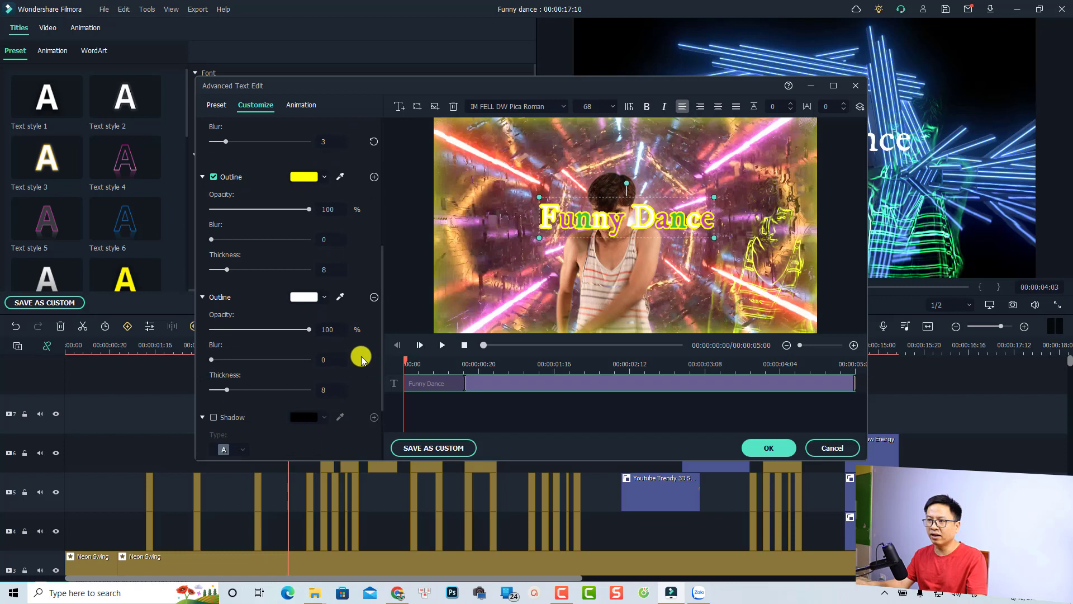
left_click(325, 298)
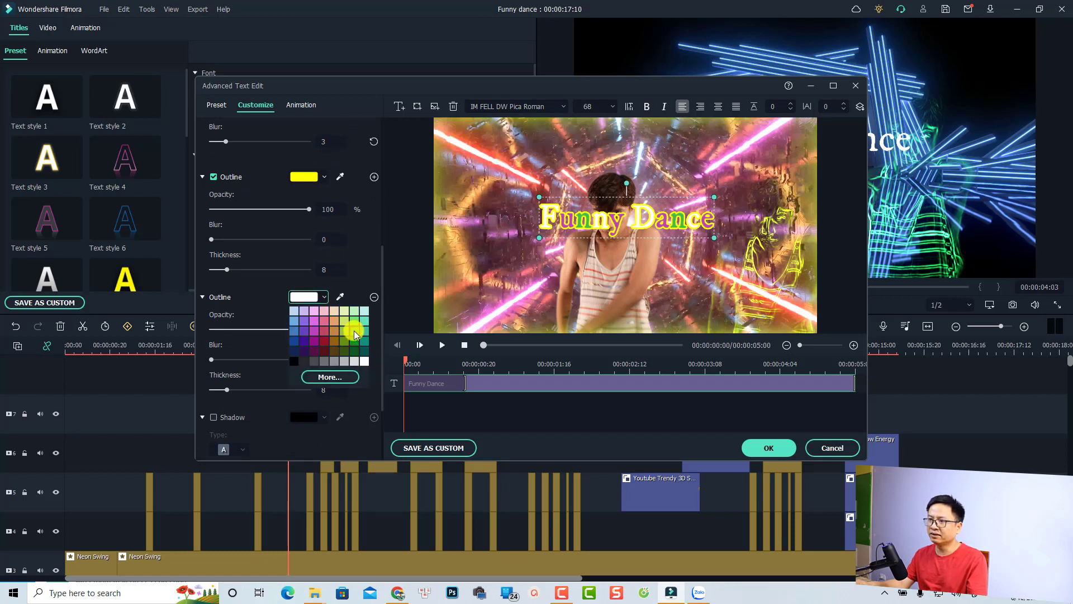
left_click(354, 330)
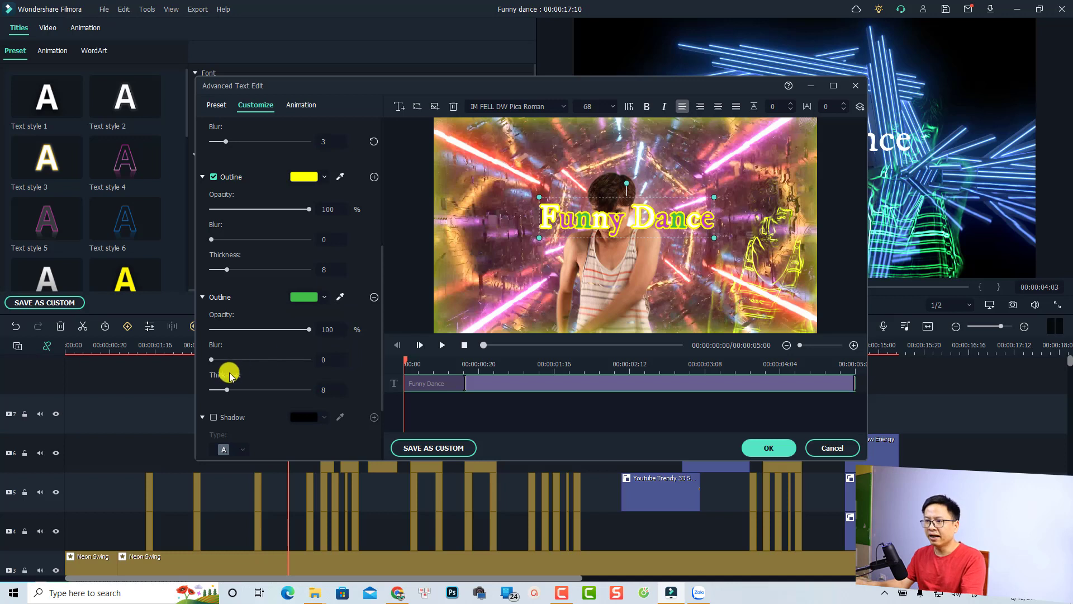
left_click_drag(227, 389, 240, 390)
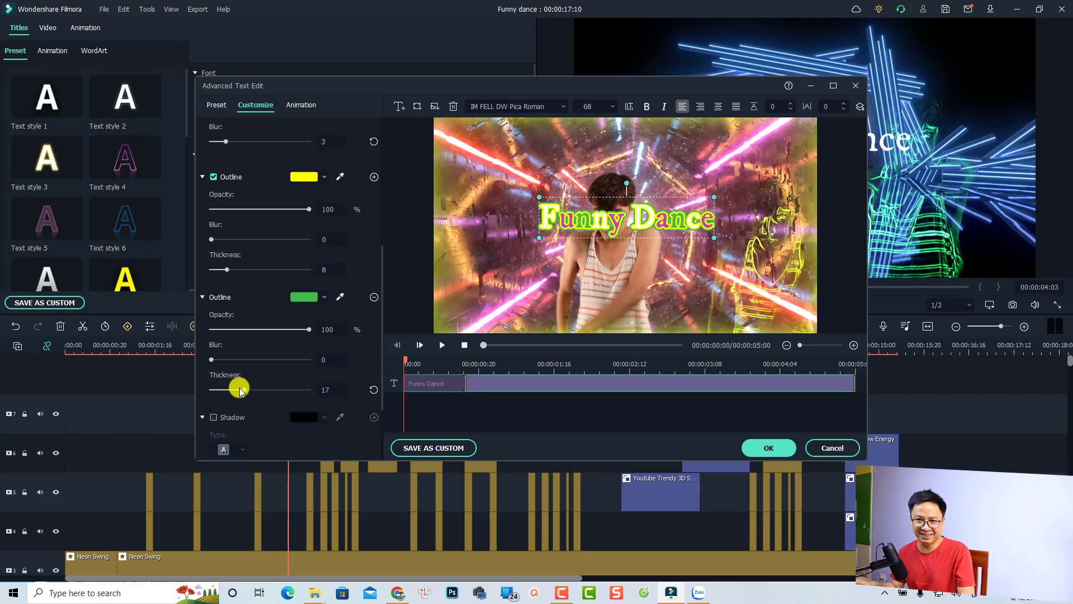
left_click_drag(240, 389, 245, 389)
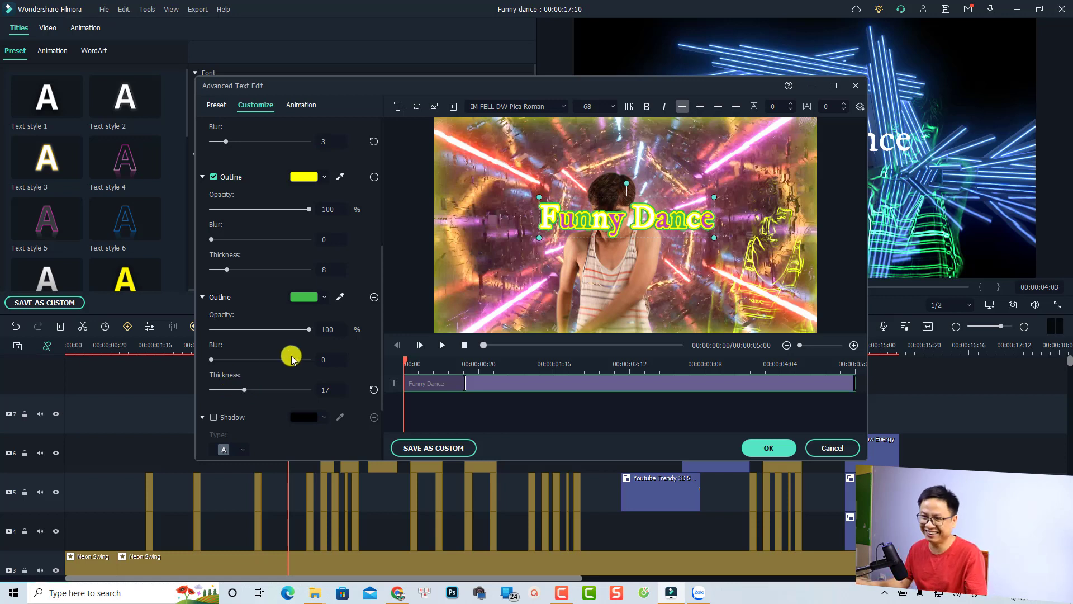
left_click(214, 417)
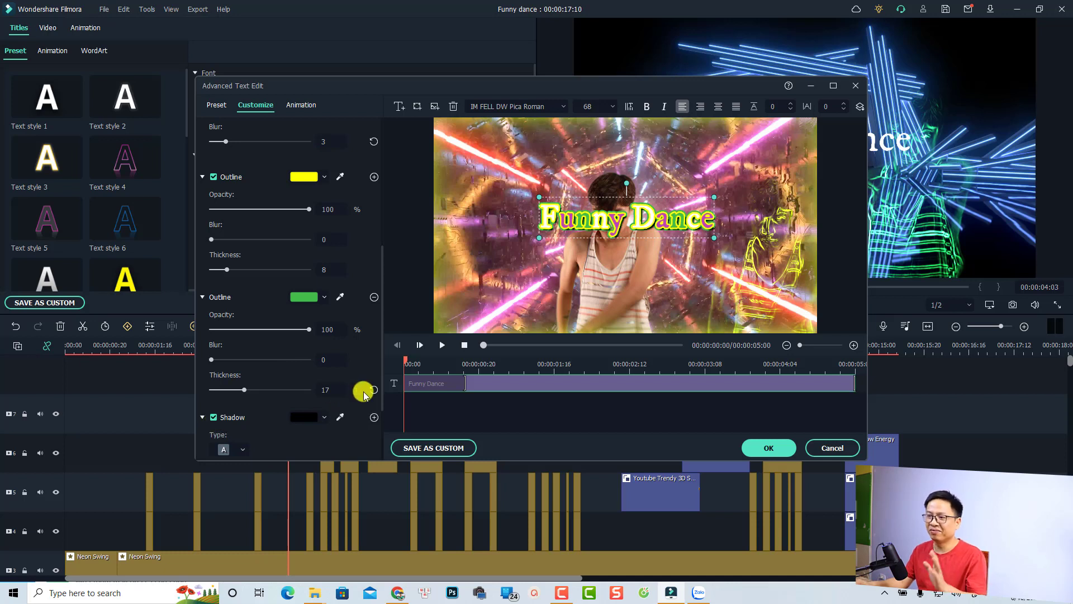
Add a second white shadow with a chosen type, preview the title, and apply the styling
left_click_drag(383, 353, 383, 381)
scroll(384, 382, "down", 1)
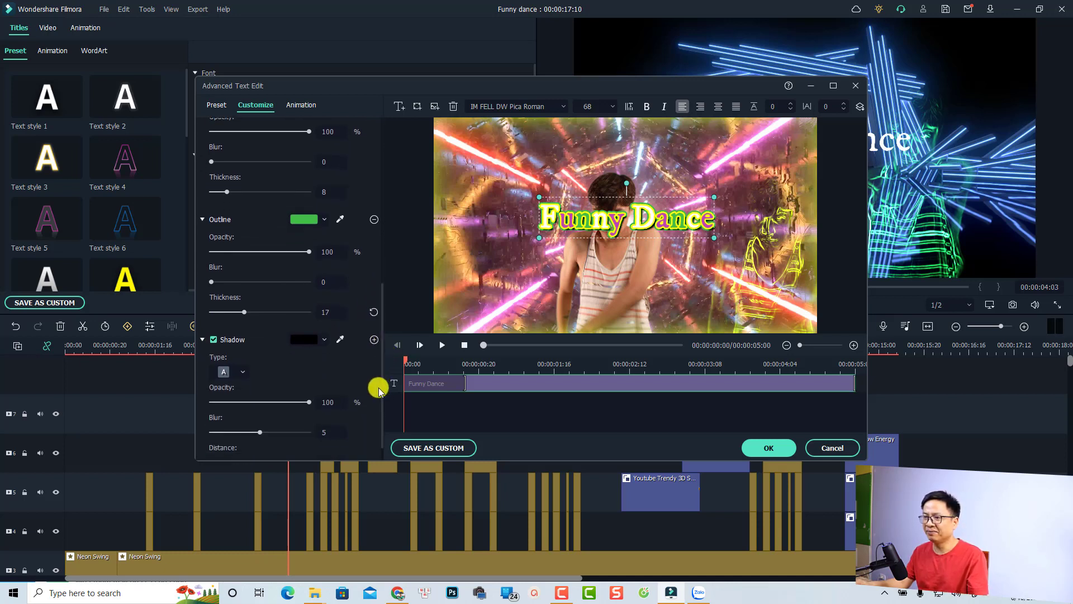
left_click(374, 340)
left_click_drag(383, 364, 381, 418)
scroll(381, 418, "down", 1)
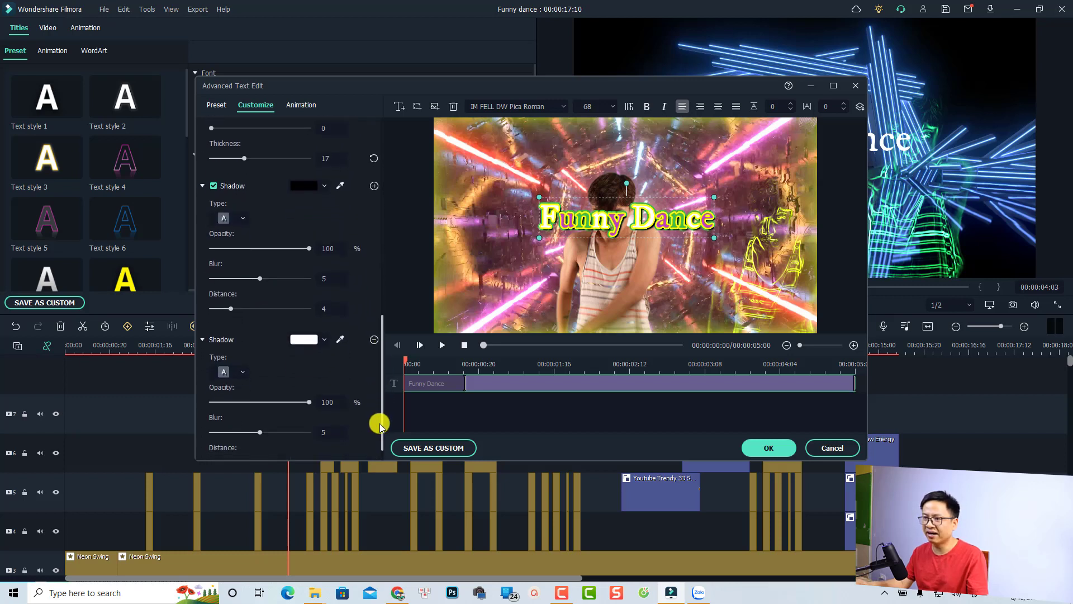
left_click(243, 372)
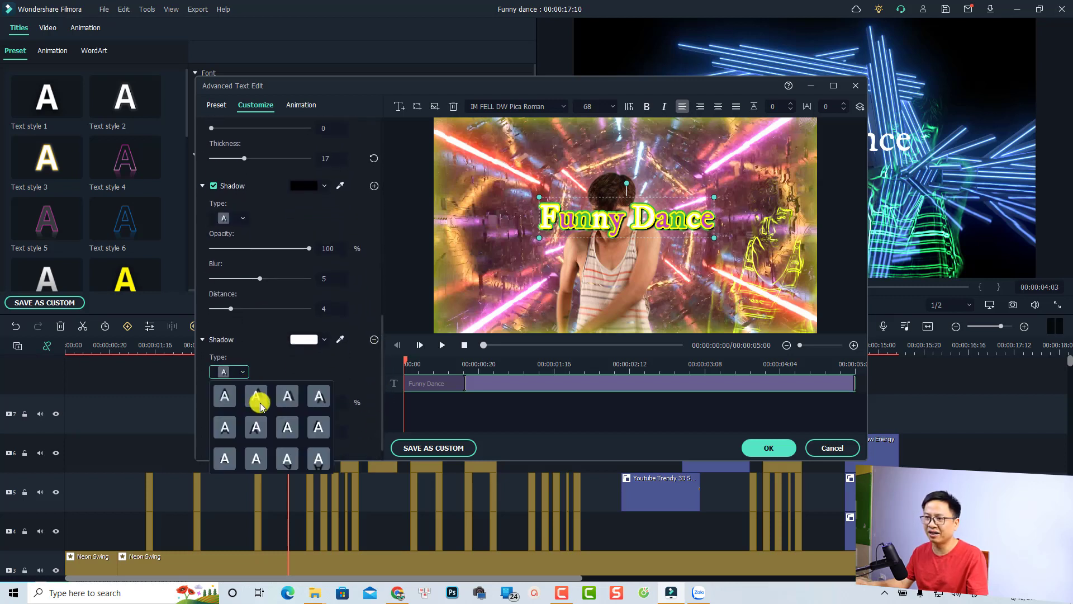
left_click(256, 427)
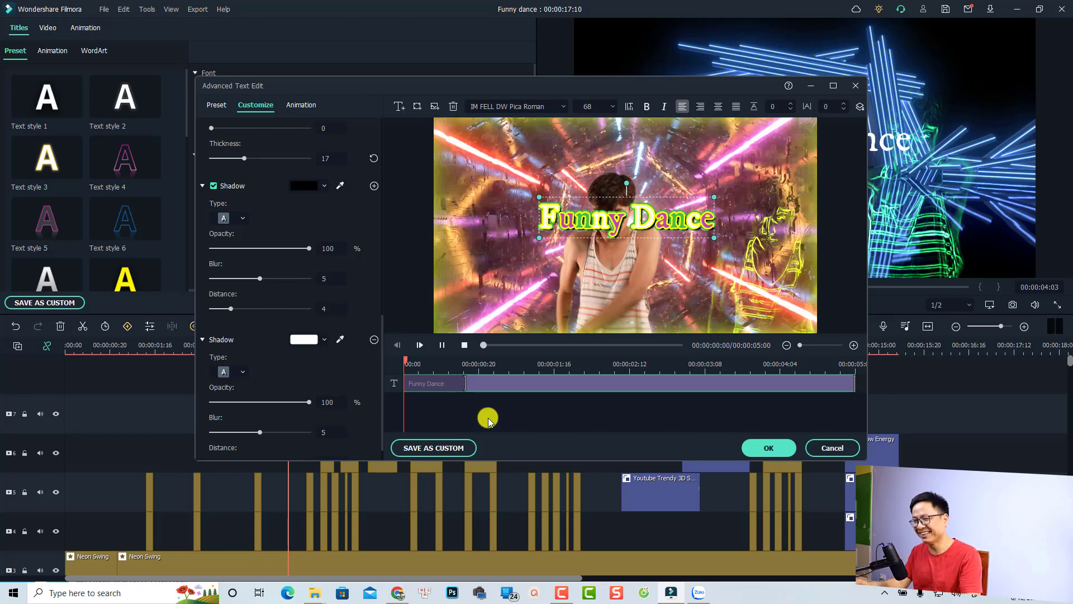
key("space")
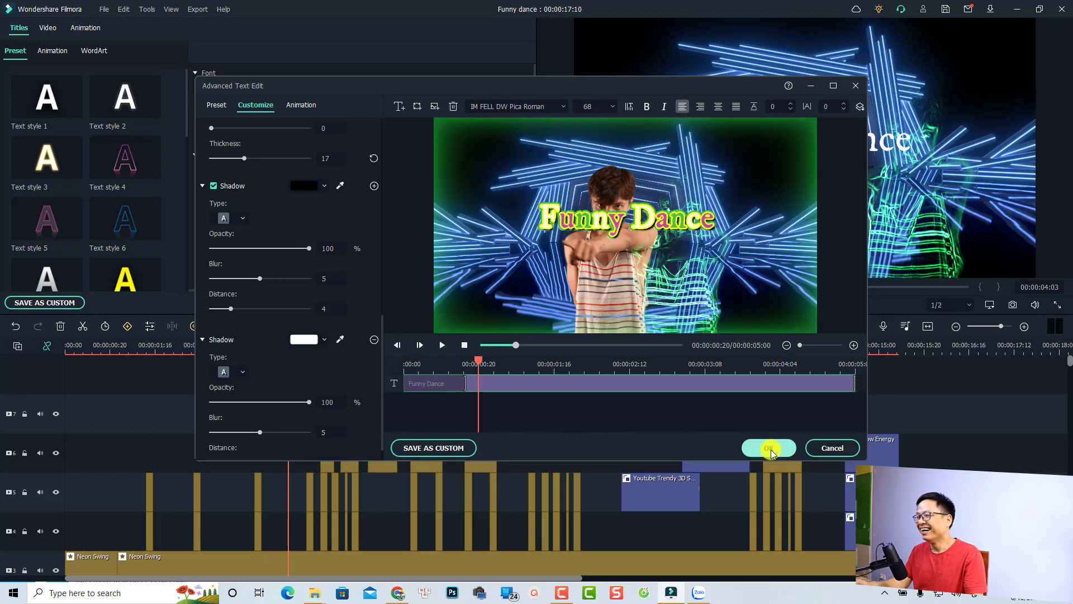
left_click(769, 449)
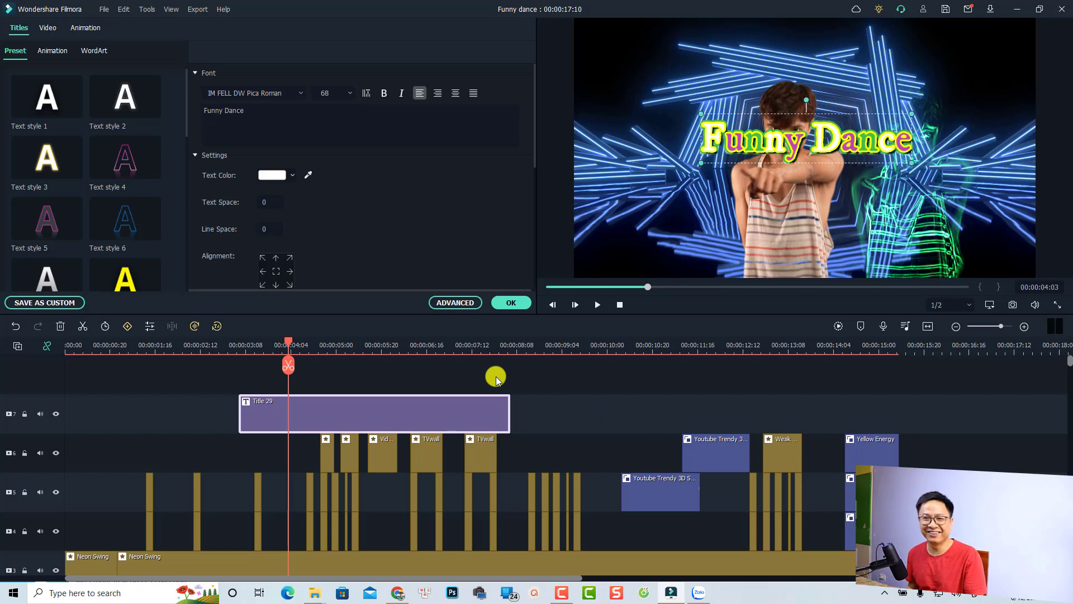